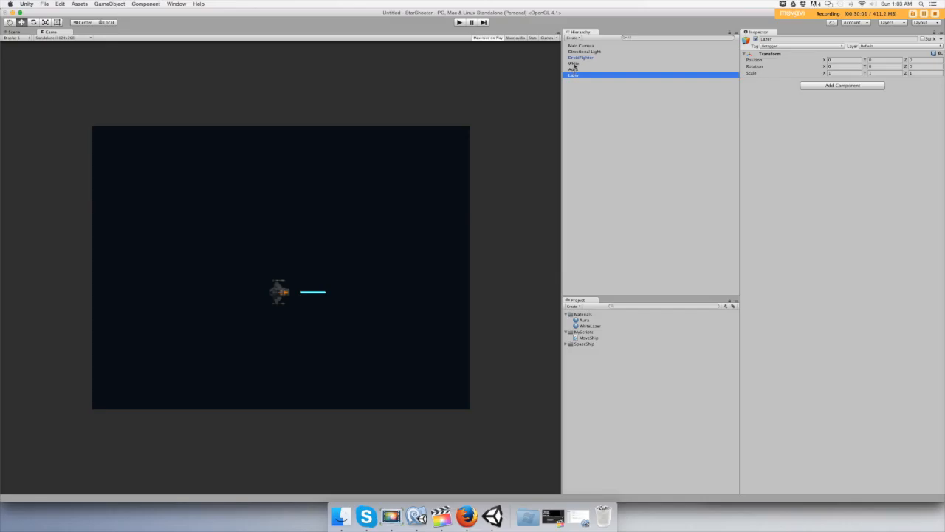
Make the White and Aura objects children of the Lazer object
{"action": "left_click_drag", "start_coordinate": [574, 64], "coordinate": [576, 75]}
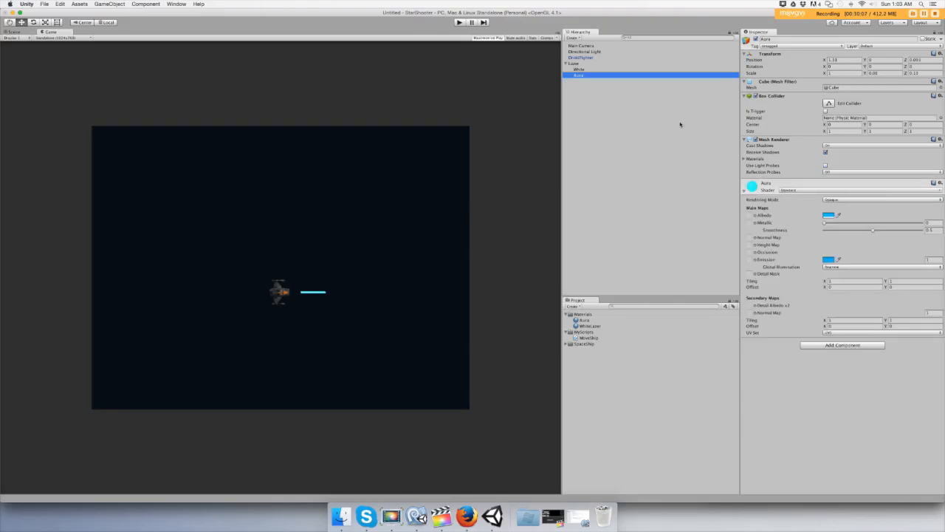
{"action": "left_click", "coordinate": [566, 64]}
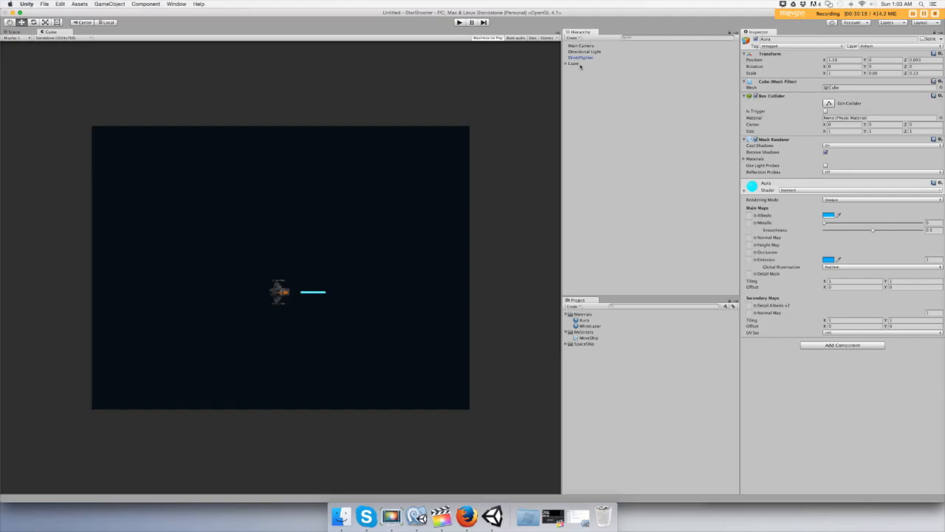
{"action": "left_click", "coordinate": [565, 65]}
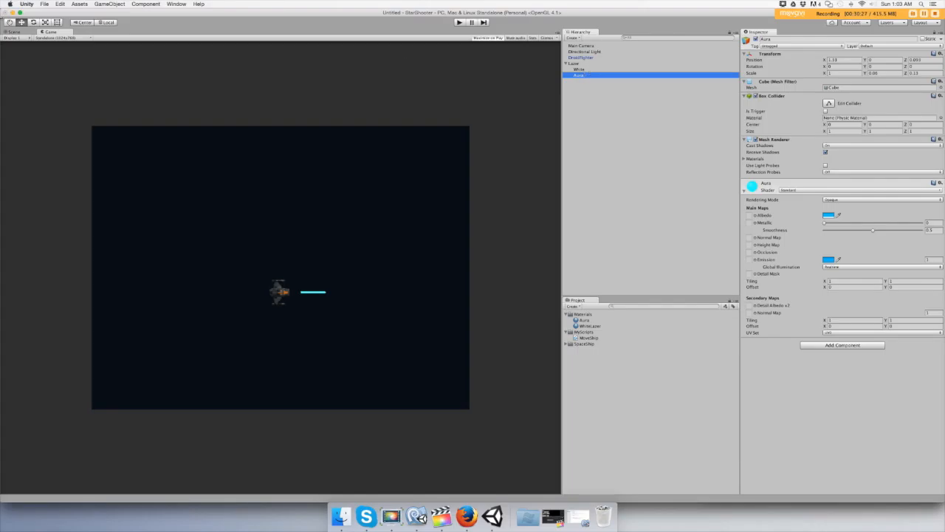
Add a Rigidbody component to the parent Lazer object and run the game briefly to test it
{"action": "left_click", "coordinate": [15, 33]}
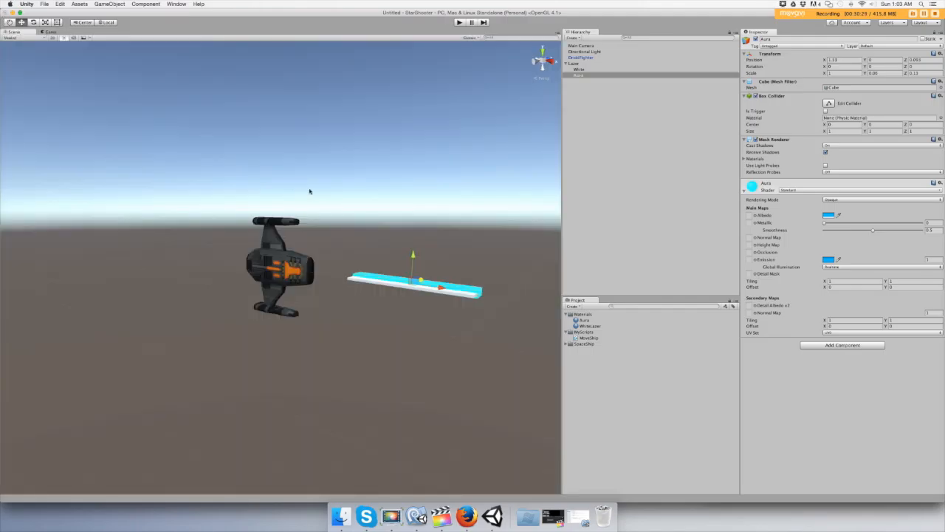
{"action": "scroll", "coordinate": [312, 191], "scroll_direction": "up", "scroll_amount": 3}
{"action": "scroll", "coordinate": [312, 190], "scroll_direction": "down", "scroll_amount": 2}
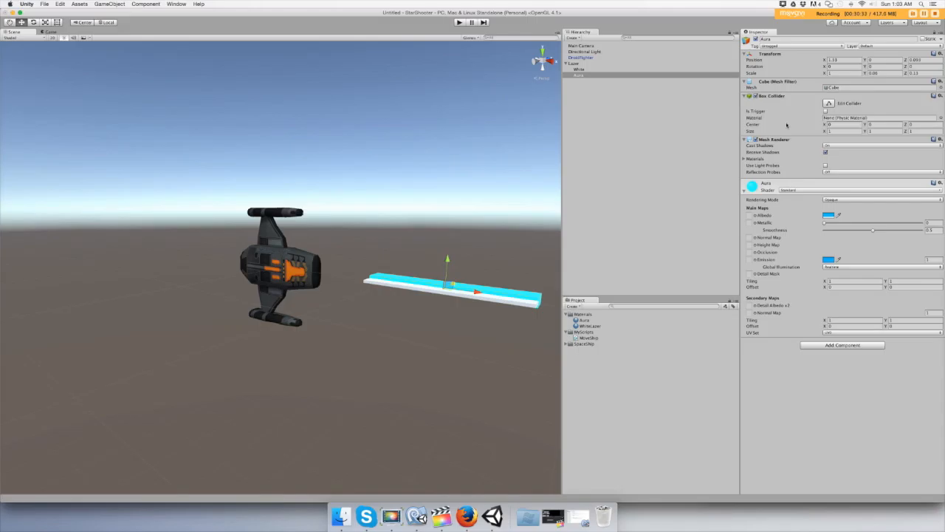
{"action": "left_click", "coordinate": [576, 64]}
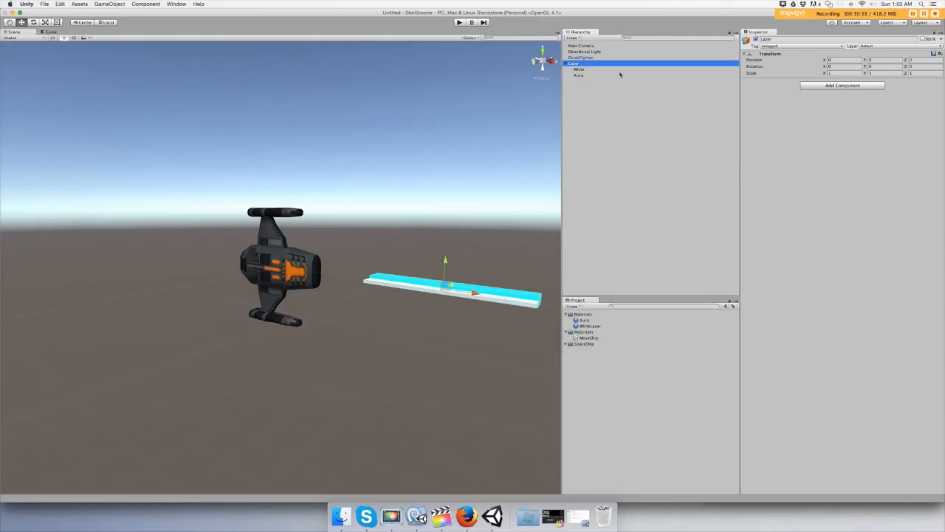
{"action": "left_click", "coordinate": [578, 69]}
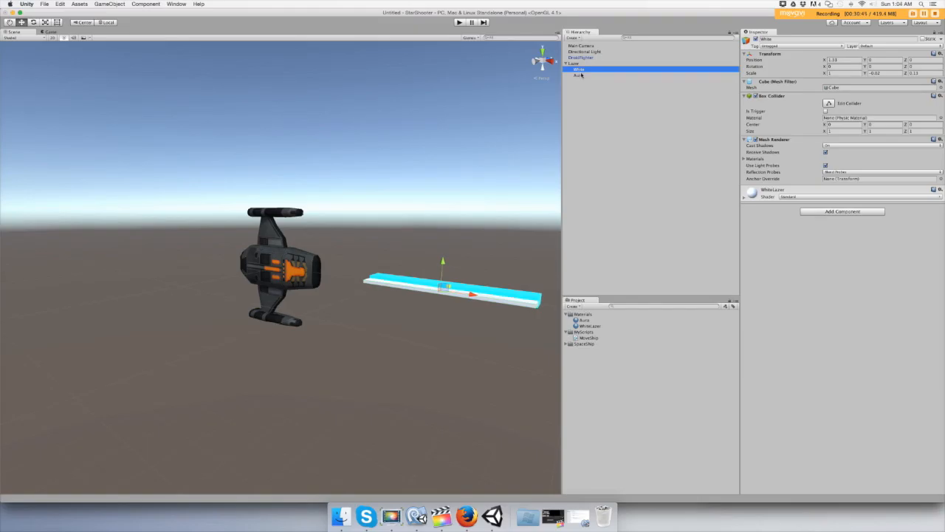
{"action": "left_click", "coordinate": [576, 64]}
{"action": "left_click", "coordinate": [842, 85]}
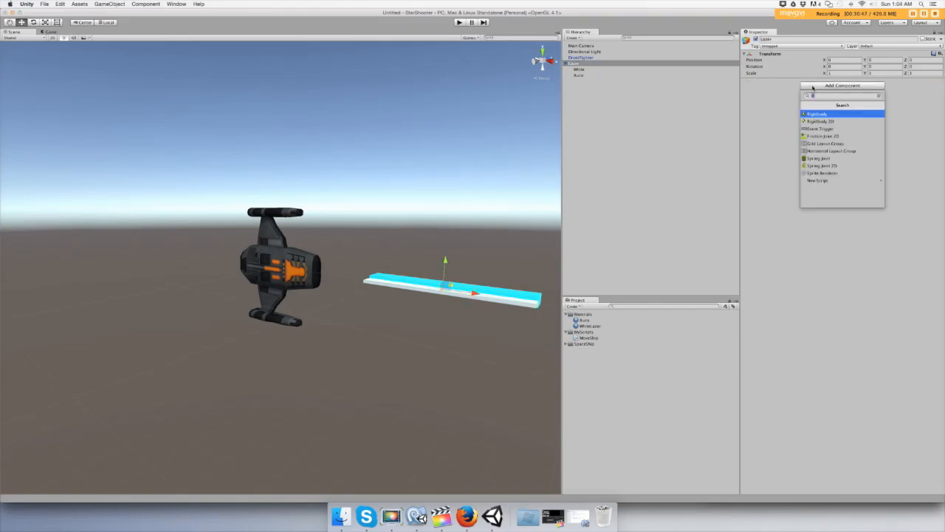
{"action": "left_click", "coordinate": [825, 116]}
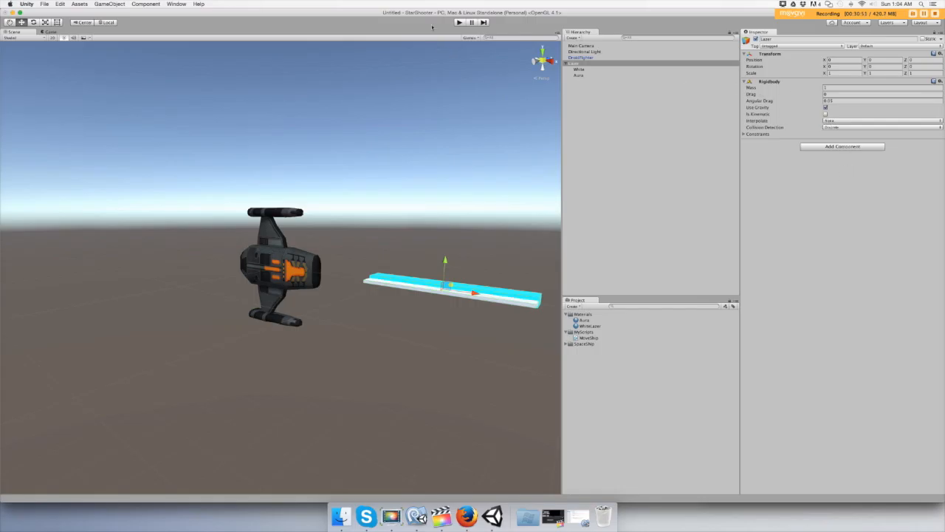
{"action": "left_click", "coordinate": [459, 22]}
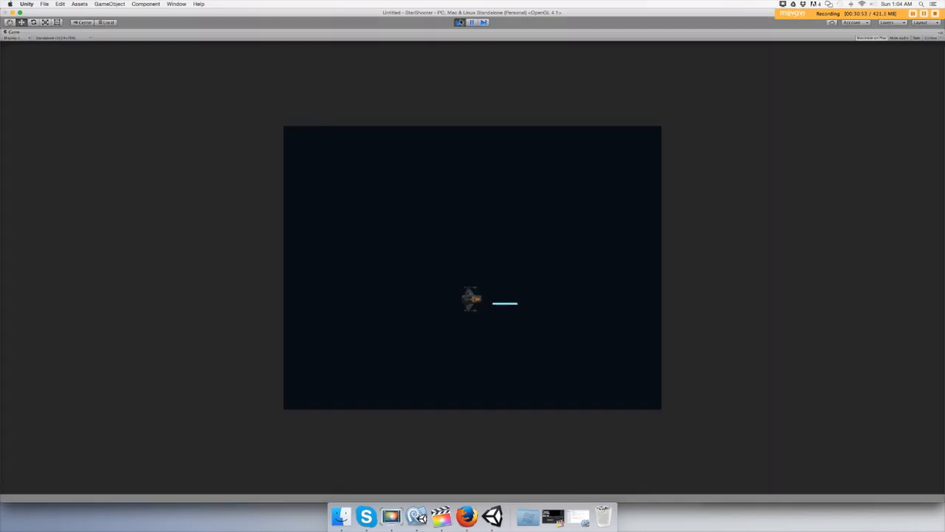
{"action": "left_click", "coordinate": [460, 22]}
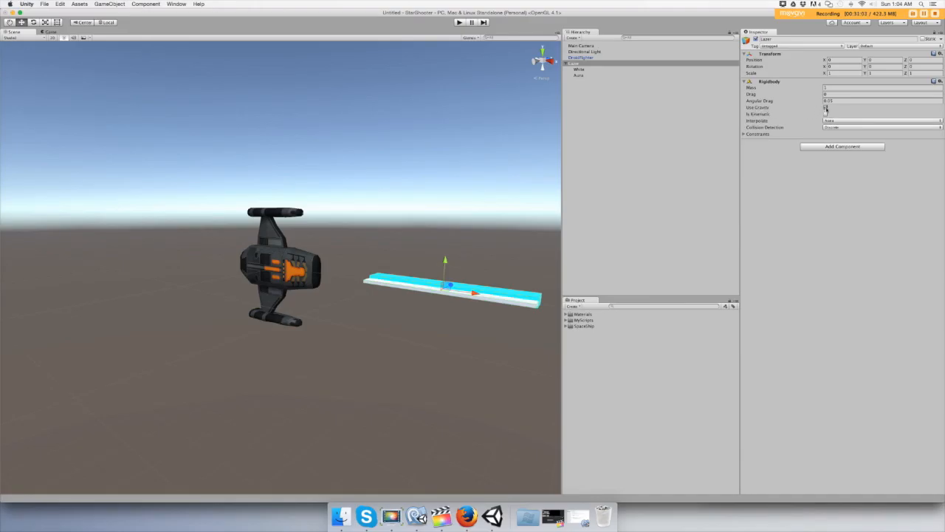
Turn off gravity on the Lazer's Rigidbody and freeze its Y and Z position and its rotation on all axes
{"action": "left_click", "coordinate": [825, 108]}
{"action": "left_click", "coordinate": [744, 135]}
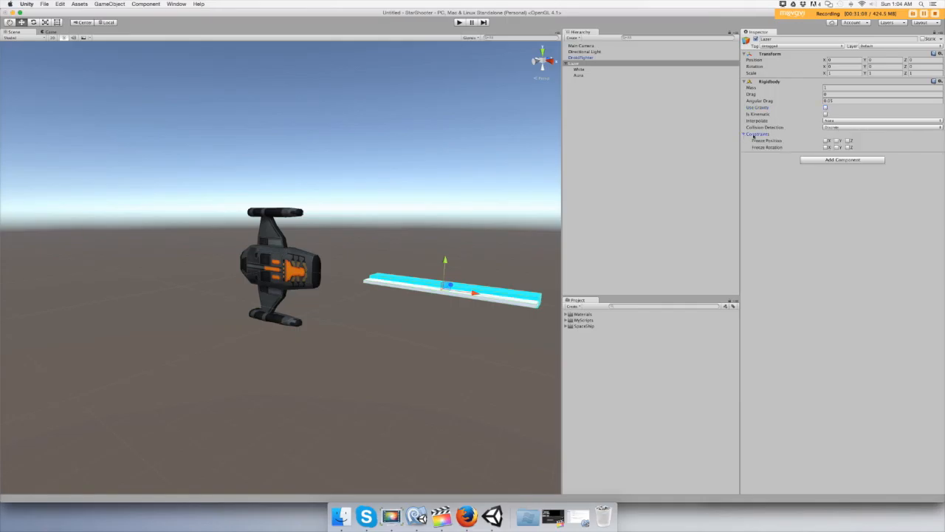
{"action": "left_click", "coordinate": [825, 146]}
{"action": "left_click", "coordinate": [838, 148]}
{"action": "left_click", "coordinate": [838, 142]}
{"action": "left_click", "coordinate": [849, 141]}
Add a Box Collider component to the Lazer object
{"action": "left_click", "coordinate": [824, 161]}
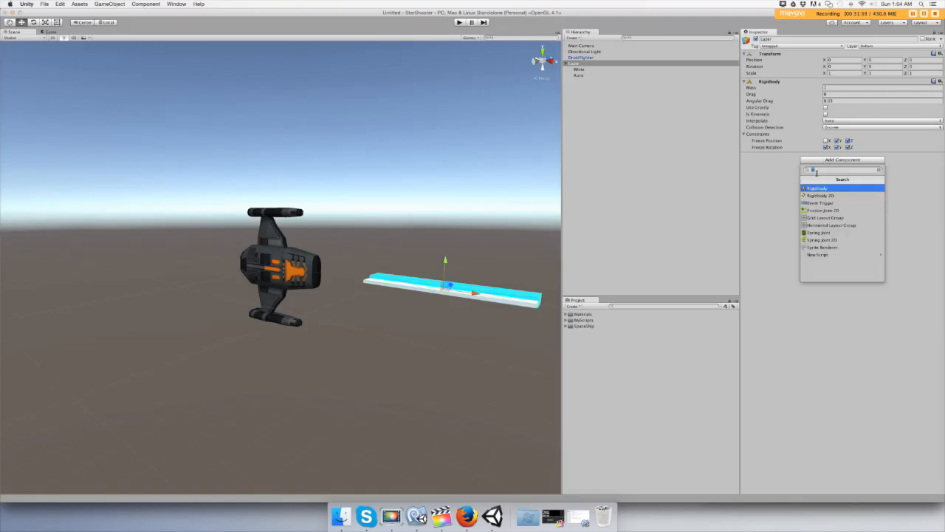
{"action": "type", "text": "bo"}
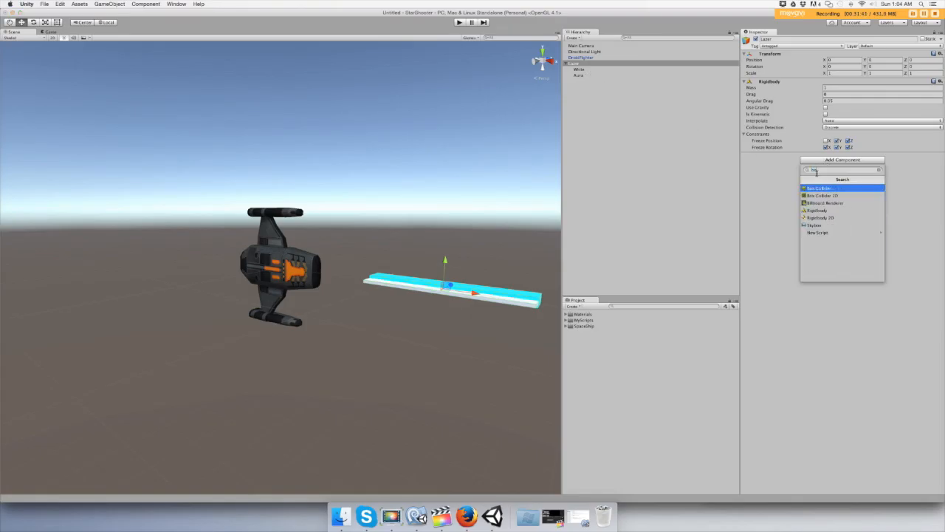
{"action": "left_click", "coordinate": [826, 189]}
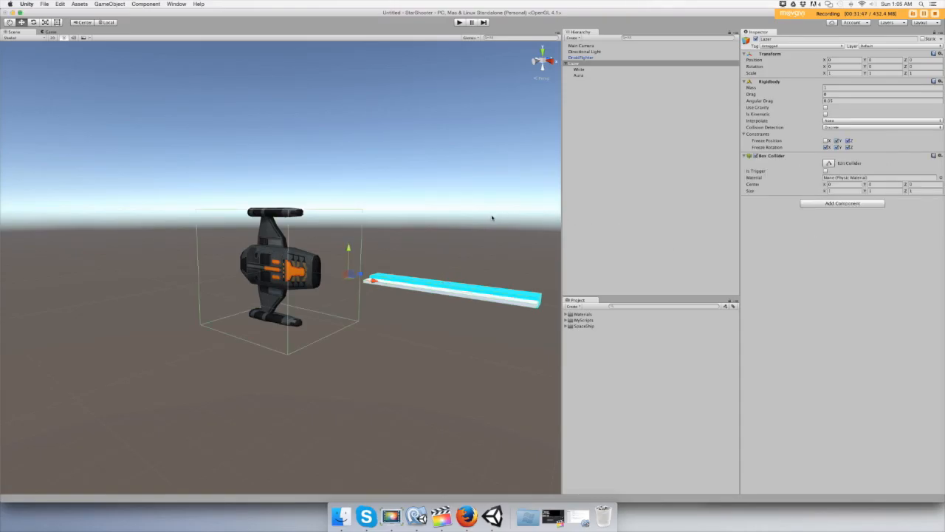
Move the Lazer object along the X axis away from the ship, to an X position of about 1.03
{"action": "key", "text": "alt"}
{"action": "left_click_drag", "start_coordinate": [465, 221], "coordinate": [381, 255], "text": "alt"}
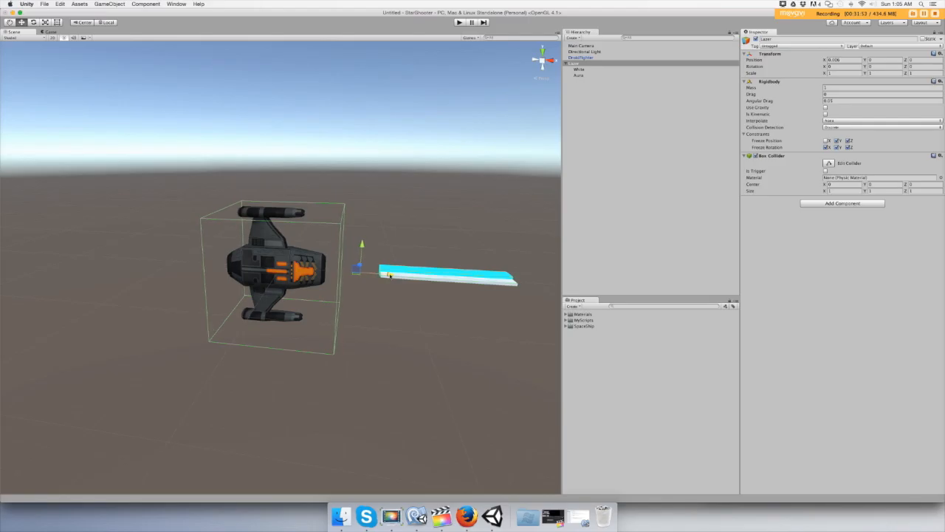
{"action": "left_click_drag", "start_coordinate": [387, 274], "coordinate": [518, 276]}
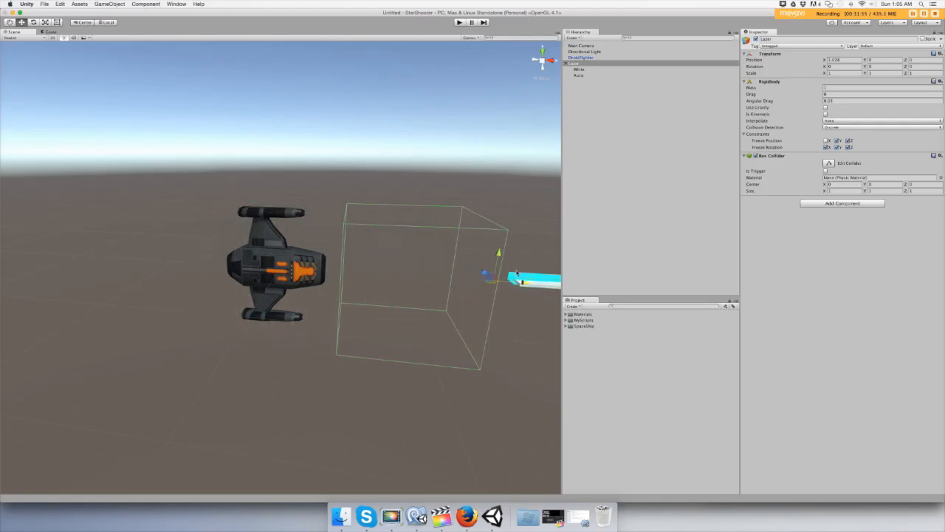
{"action": "scroll", "coordinate": [478, 286], "scroll_direction": "down", "scroll_amount": 5}
{"action": "scroll", "coordinate": [477, 286], "scroll_direction": "up", "scroll_amount": 3}
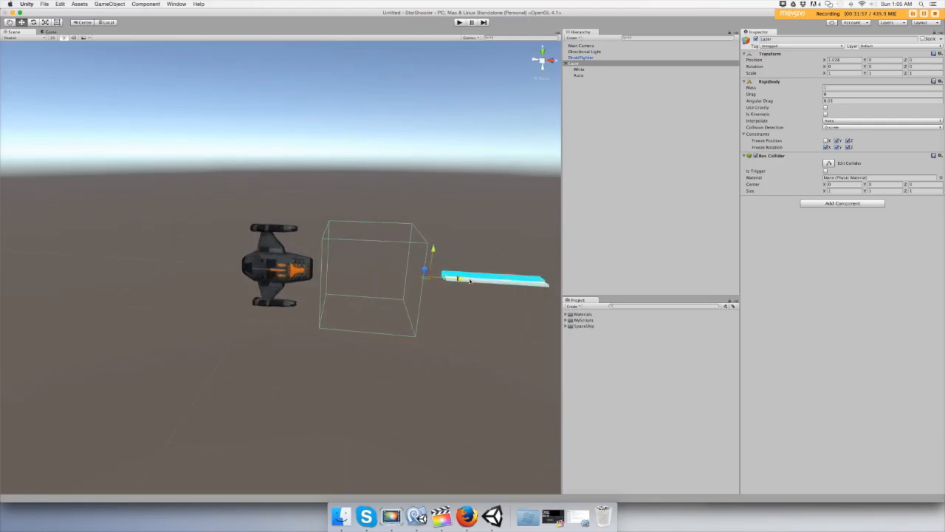
{"action": "scroll", "coordinate": [467, 280], "scroll_direction": "up", "scroll_amount": 1}
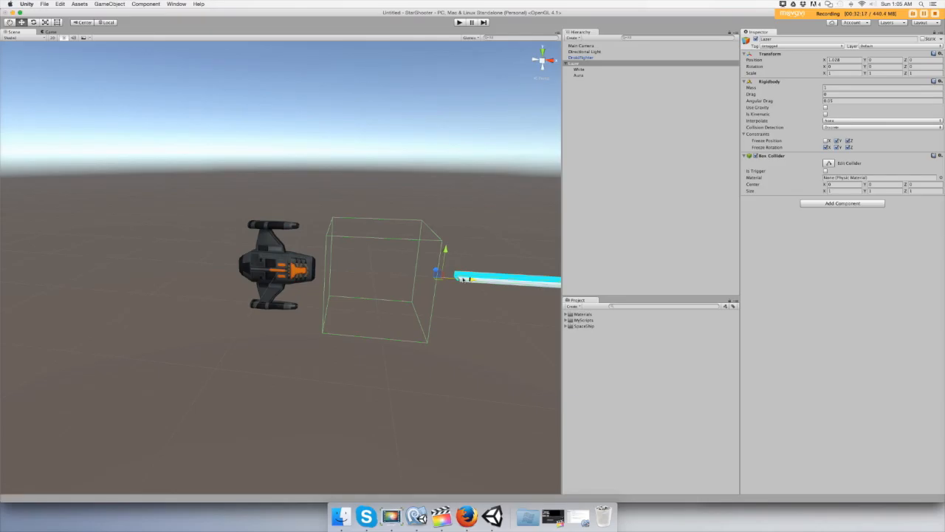
{"action": "scroll", "coordinate": [461, 276], "scroll_direction": "down", "scroll_amount": 3}
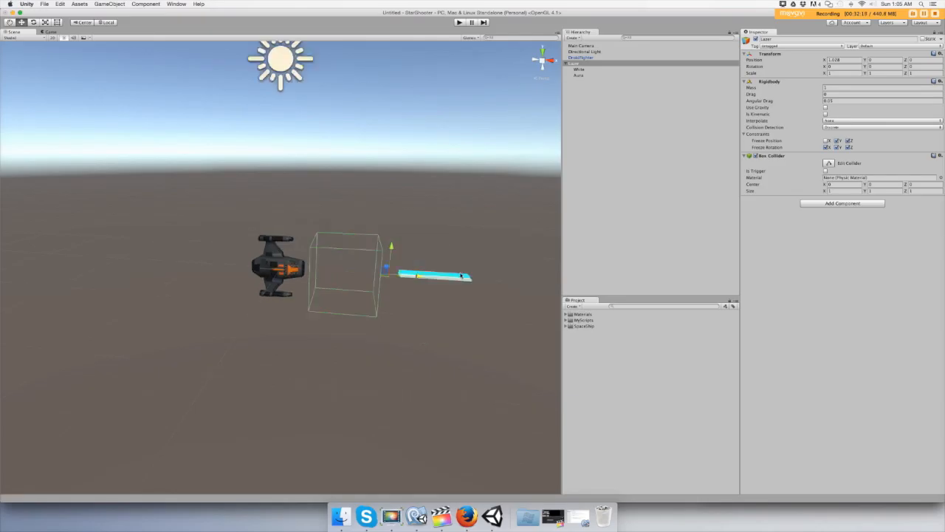
{"action": "scroll", "coordinate": [457, 275], "scroll_direction": "up", "scroll_amount": 1}
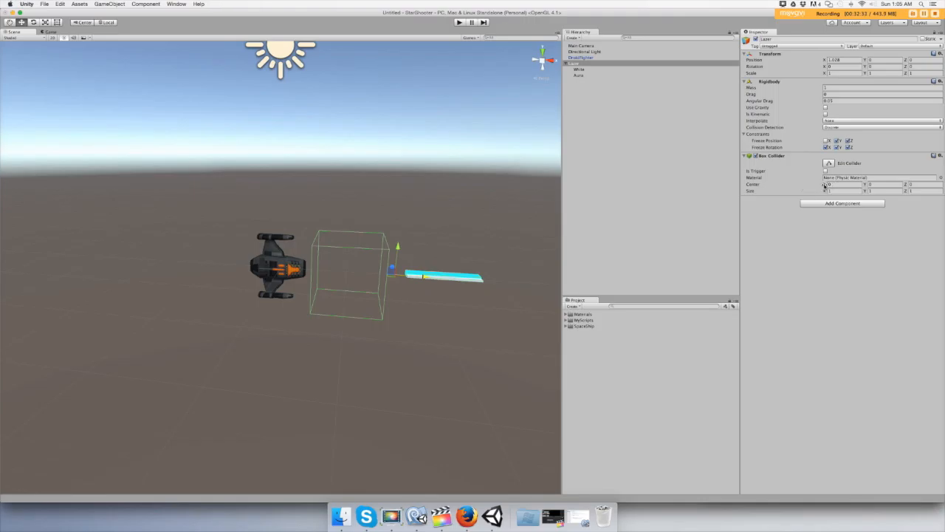
Set the Box Collider's center X to 1.3 and its size Y to 0.13 to fit the laser beam
{"action": "left_click_drag", "start_coordinate": [826, 185], "coordinate": [854, 185]}
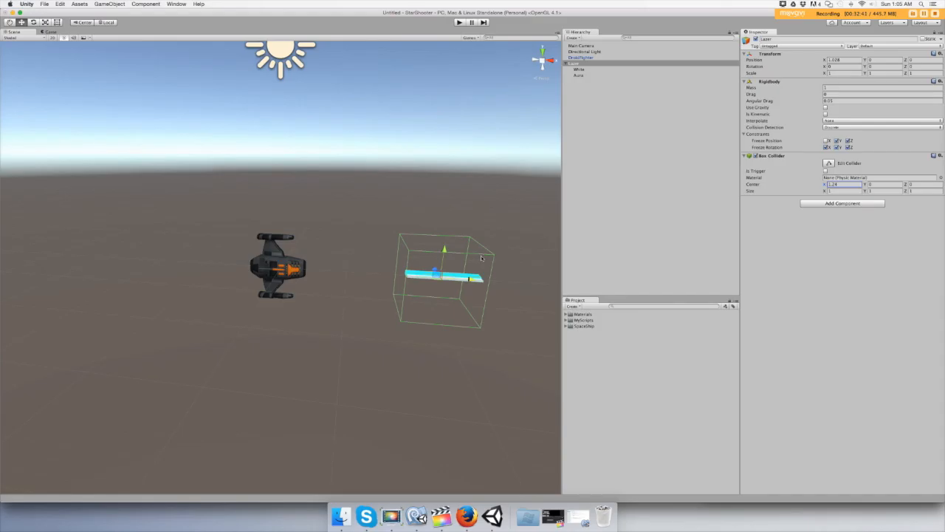
{"action": "left_click_drag", "start_coordinate": [477, 257], "coordinate": [441, 234], "text": "alt"}
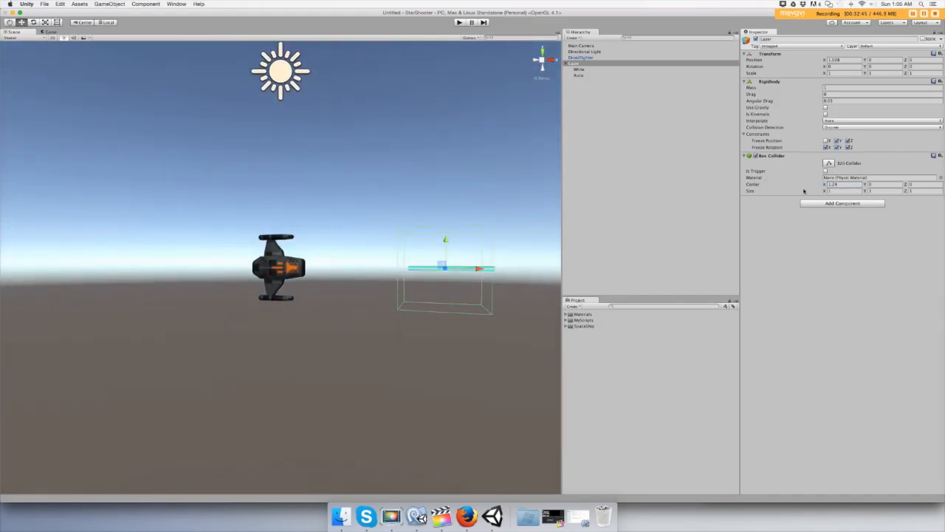
{"action": "left_click_drag", "start_coordinate": [825, 185], "coordinate": [830, 185]}
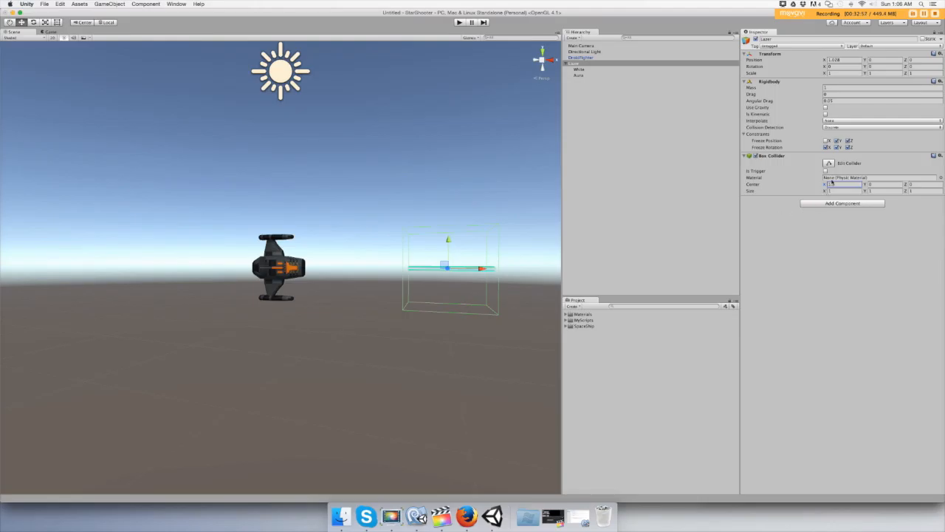
{"action": "left_click", "coordinate": [868, 191]}
{"action": "left_click_drag", "start_coordinate": [867, 192], "coordinate": [848, 195]}
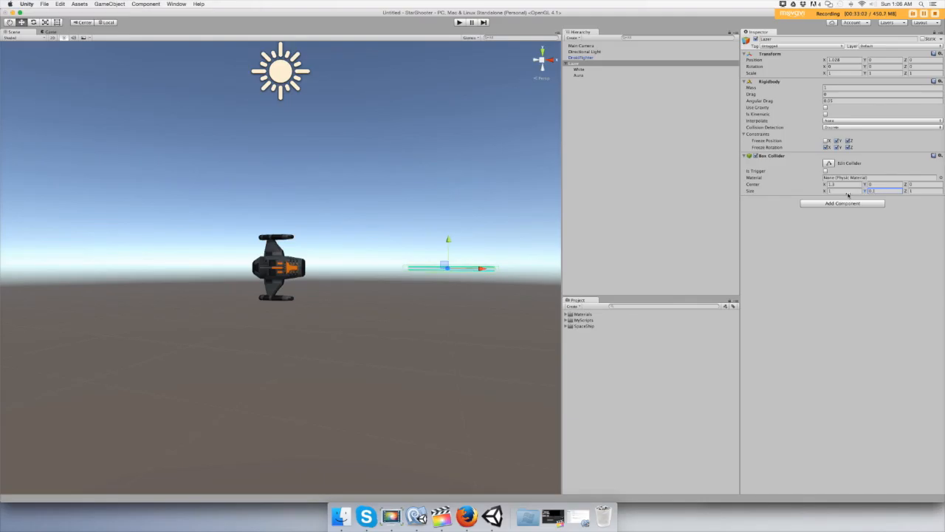
{"action": "left_click_drag", "start_coordinate": [848, 195], "coordinate": [849, 195]}
Narrow the Box Collider's size Z to 0.28 and shift its center Z to 0.03 around the beam
{"action": "key", "text": "alt"}
{"action": "left_click_drag", "start_coordinate": [496, 272], "coordinate": [310, 154], "text": "alt"}
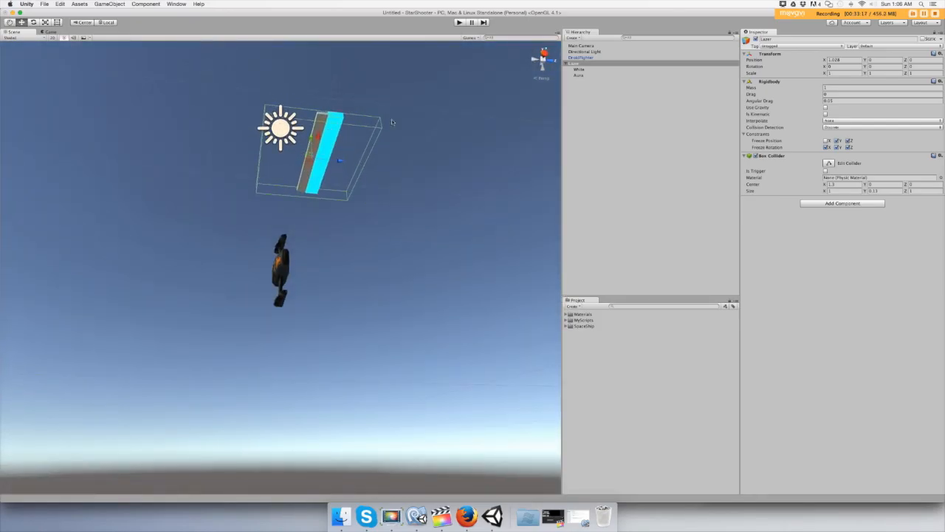
{"action": "left_click", "coordinate": [910, 192]}
{"action": "left_click_drag", "start_coordinate": [903, 193], "coordinate": [893, 192]}
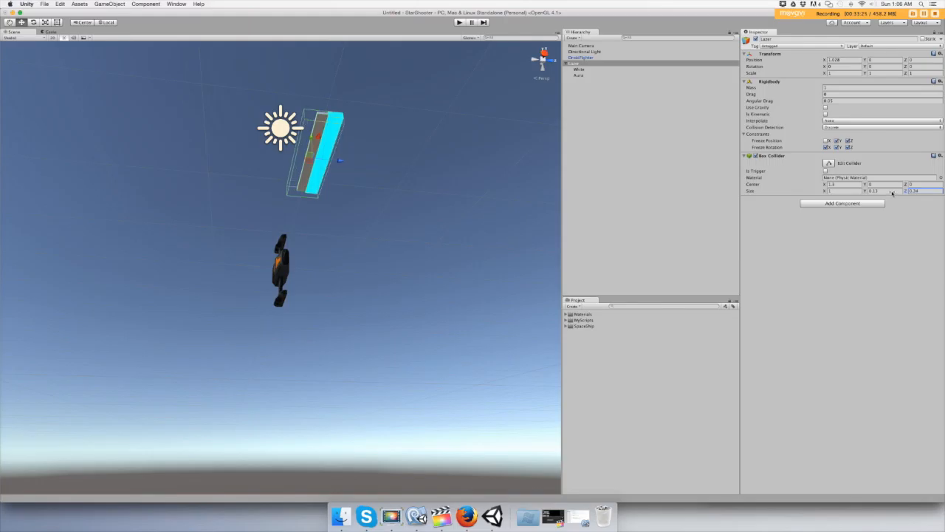
{"action": "left_click_drag", "start_coordinate": [892, 193], "coordinate": [890, 193]}
{"action": "left_click", "coordinate": [826, 184]}
{"action": "left_click", "coordinate": [906, 184]}
{"action": "left_click_drag", "start_coordinate": [904, 185], "coordinate": [907, 186]}
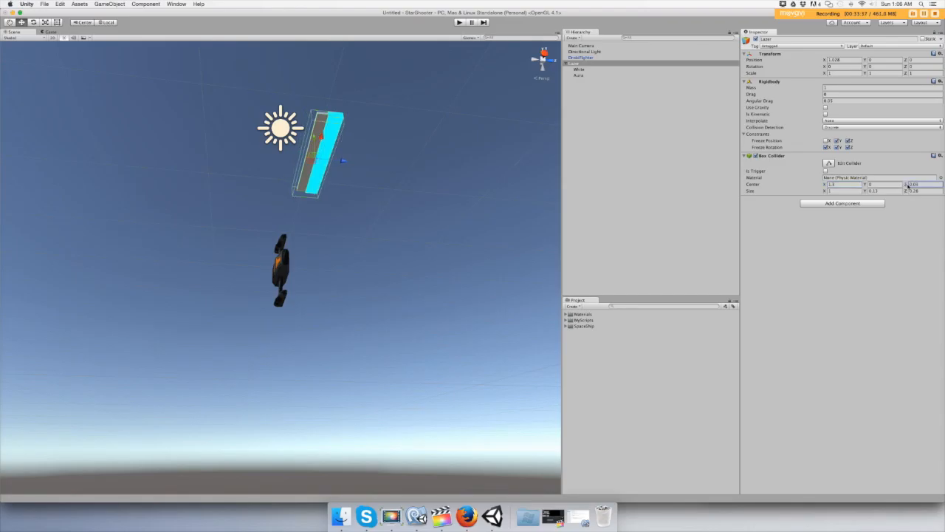
Adjust the Box Collider's center X to about 1.33 and its size X to about 1.08 to enclose the full beam length
{"action": "left_click_drag", "start_coordinate": [449, 182], "coordinate": [563, 288], "text": "alt"}
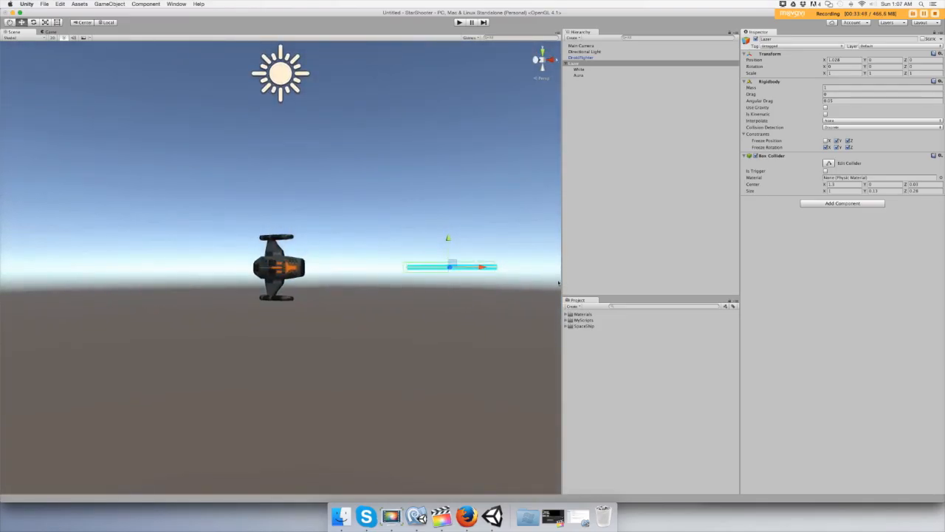
{"action": "left_click_drag", "start_coordinate": [388, 208], "coordinate": [406, 220], "text": "alt"}
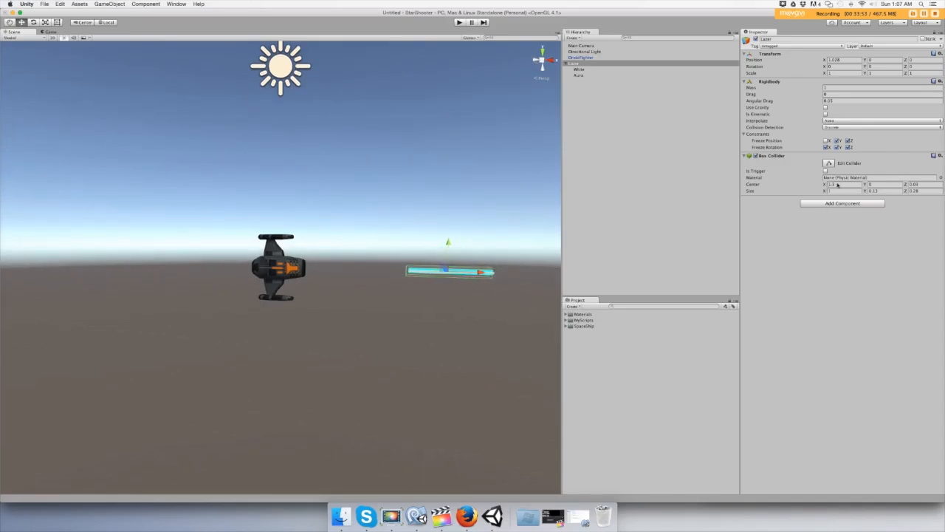
{"action": "left_click", "coordinate": [826, 185]}
{"action": "left_click_drag", "start_coordinate": [825, 185], "coordinate": [827, 185]}
{"action": "left_click", "coordinate": [825, 193]}
{"action": "left_click_drag", "start_coordinate": [826, 193], "coordinate": [827, 192]}
{"action": "left_click", "coordinate": [826, 186]}
{"action": "left_click_drag", "start_coordinate": [825, 189], "coordinate": [826, 188]}
{"action": "scroll", "coordinate": [356, 278], "scroll_direction": "up", "scroll_amount": 4}
{"action": "scroll", "coordinate": [360, 279], "scroll_direction": "down", "scroll_amount": 5}
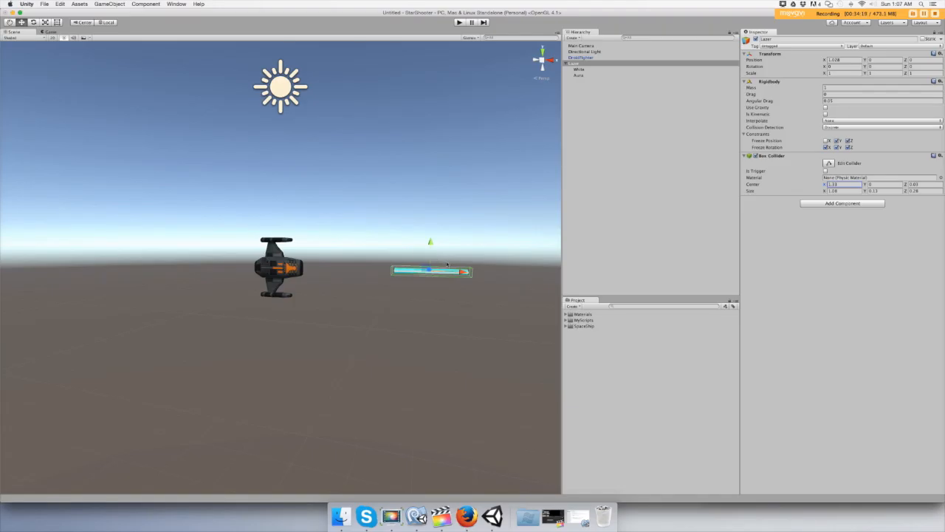
{"action": "scroll", "coordinate": [450, 267], "scroll_direction": "down", "scroll_amount": 1}
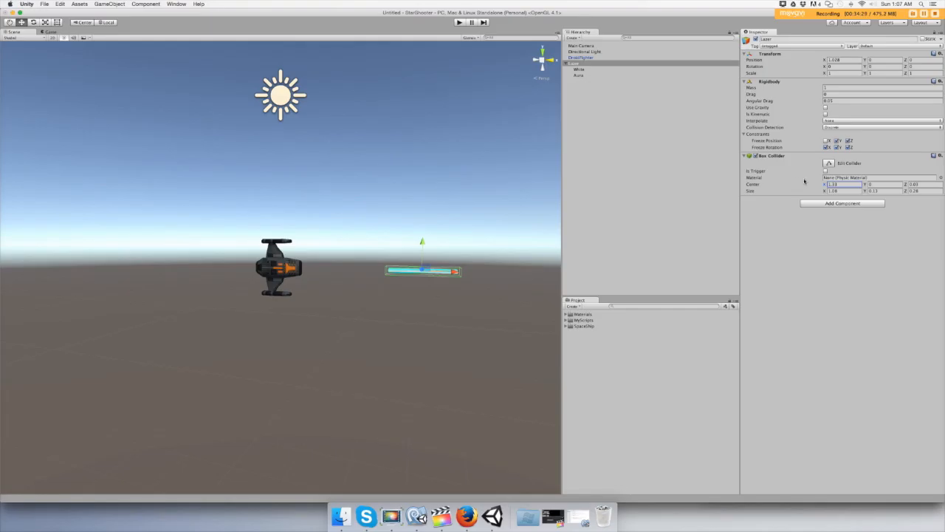
Make the Lazer object's Box Collider a trigger and create a new tag named Lazer
{"action": "left_click", "coordinate": [825, 172]}
{"action": "left_click", "coordinate": [766, 46]}
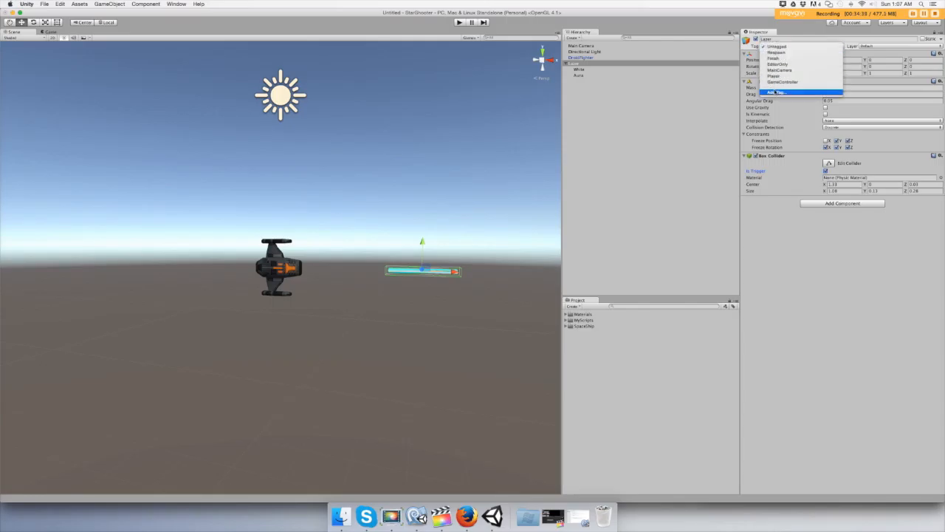
{"action": "left_click", "coordinate": [773, 92]}
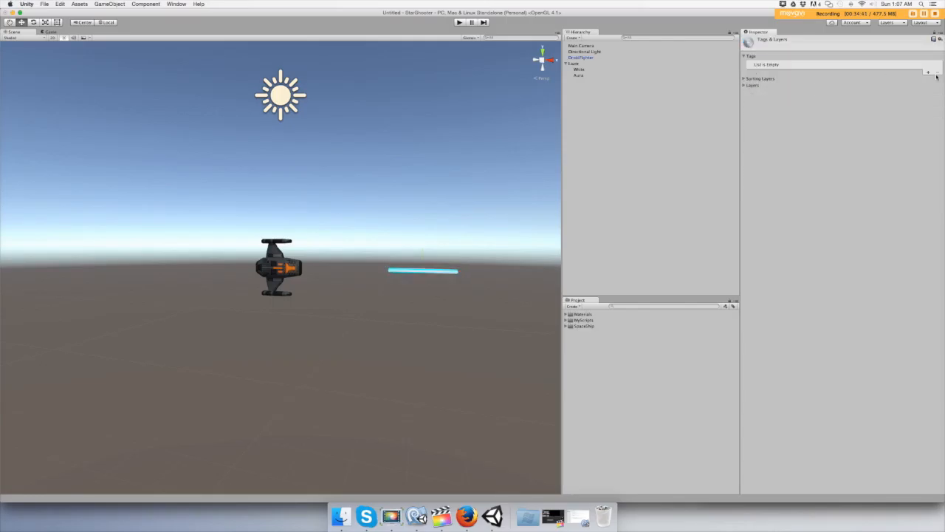
{"action": "left_click", "coordinate": [928, 73]}
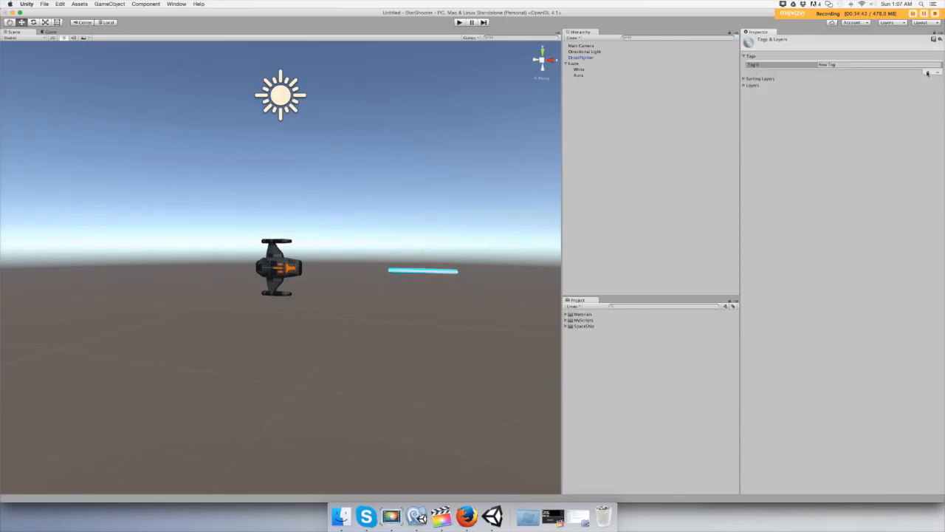
{"action": "left_click", "coordinate": [896, 64]}
{"action": "type", "text": "Lazer"}
Assign the Lazer tag to the Lazer parent object
{"action": "left_click", "coordinate": [602, 64]}
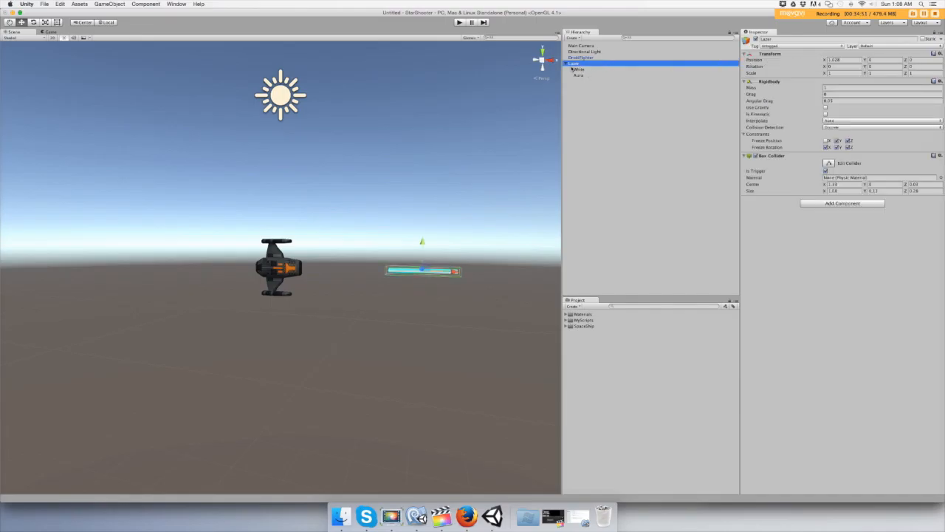
{"action": "left_click", "coordinate": [783, 45]}
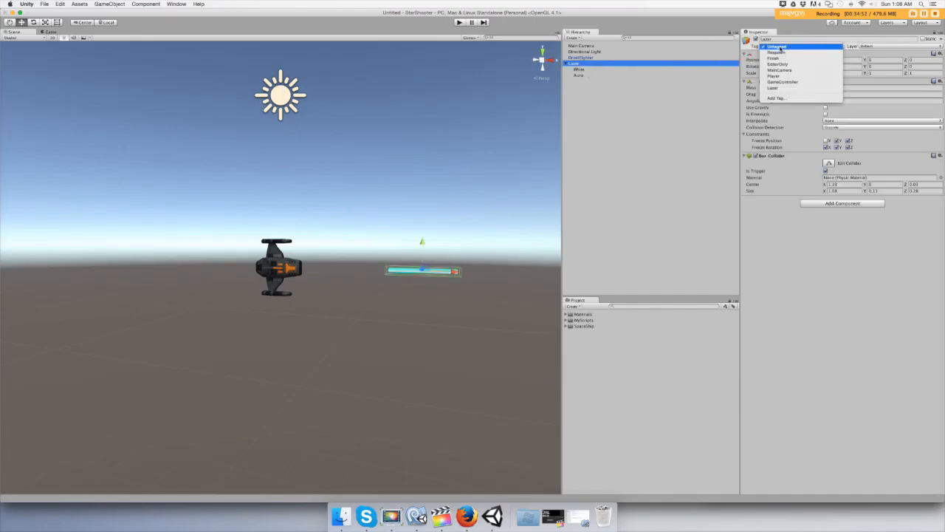
{"action": "left_click", "coordinate": [781, 88]}
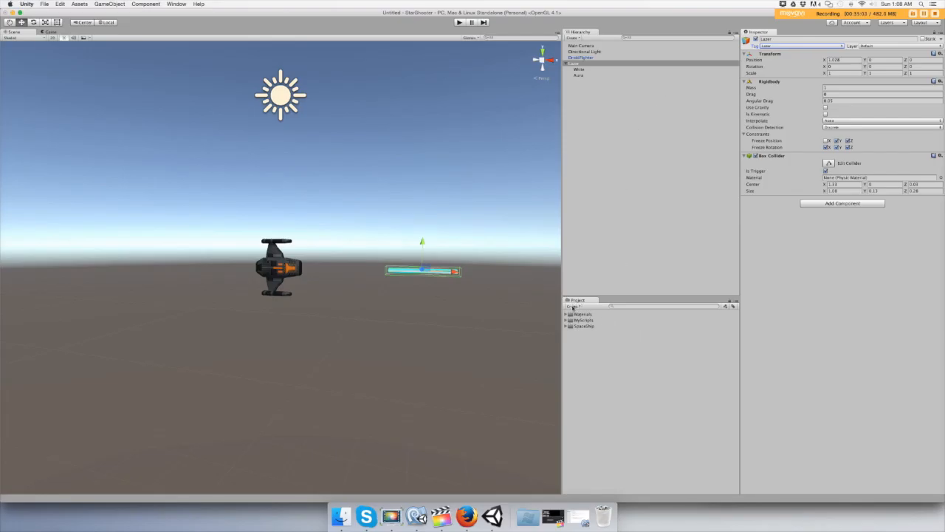
Create a new project folder named Prefabs
{"action": "left_click", "coordinate": [573, 307]}
{"action": "left_click", "coordinate": [580, 316]}
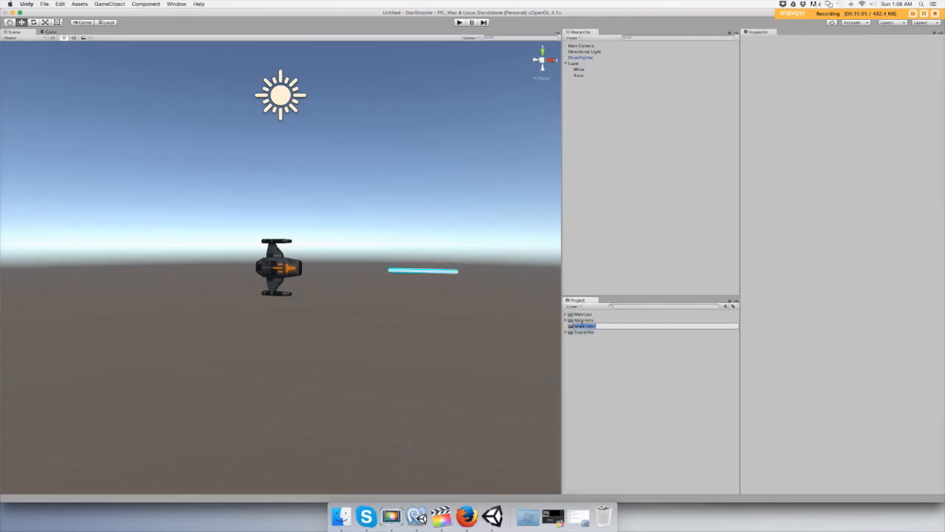
{"action": "key", "text": "BackSpace"}
{"action": "type", "text": "Prefabs"}
{"action": "key", "text": "Return"}
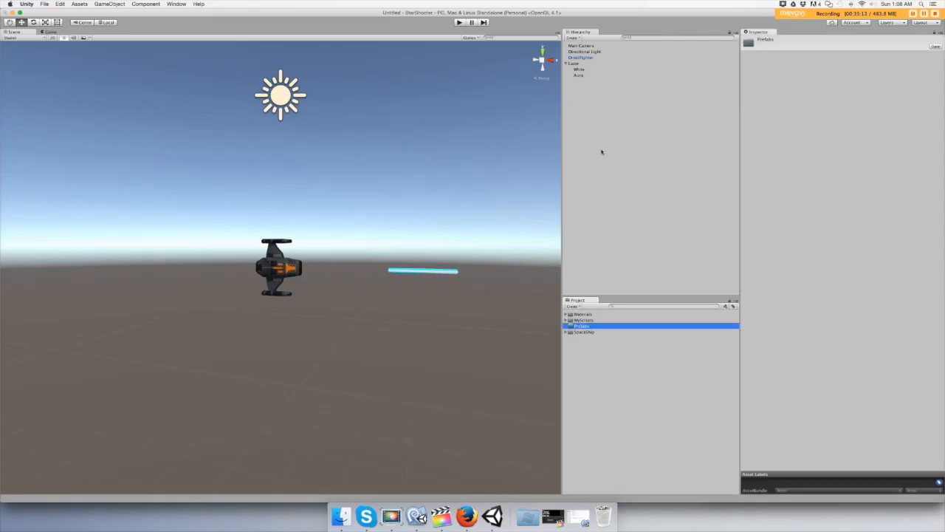
Set the Lazer parent object's X position to 0 and collapse its children in the hierarchy
{"action": "left_click", "coordinate": [575, 64]}
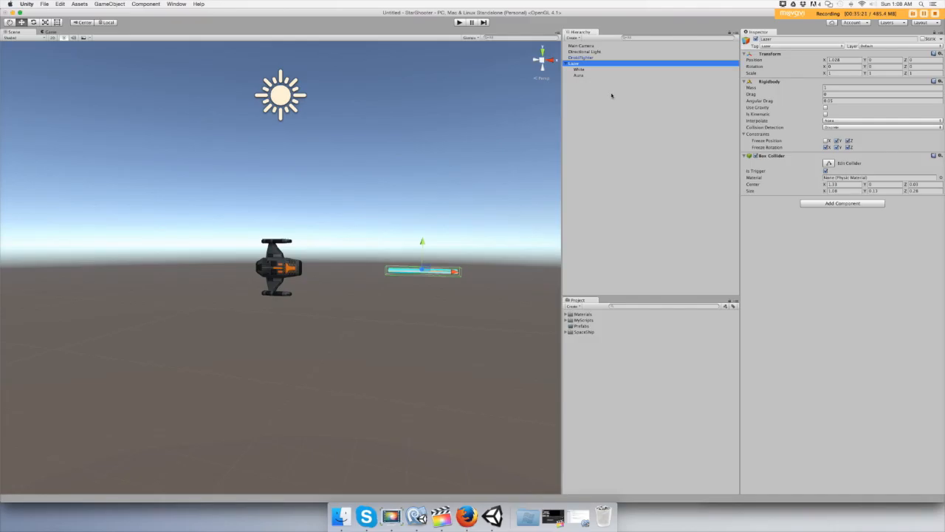
{"action": "left_click", "coordinate": [582, 70]}
{"action": "left_click", "coordinate": [580, 75]}
{"action": "left_click", "coordinate": [581, 64]}
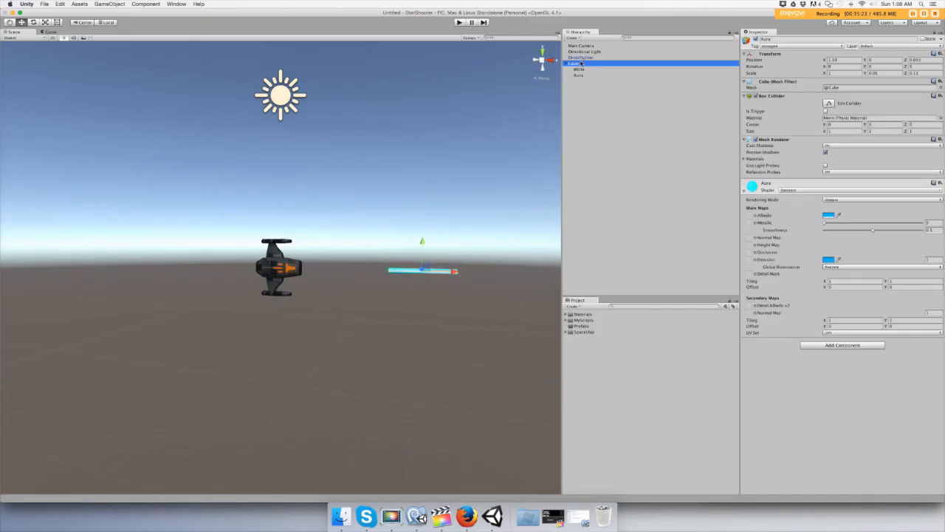
{"action": "left_click_drag", "start_coordinate": [824, 61], "coordinate": [819, 63]}
{"action": "left_click", "coordinate": [839, 58]}
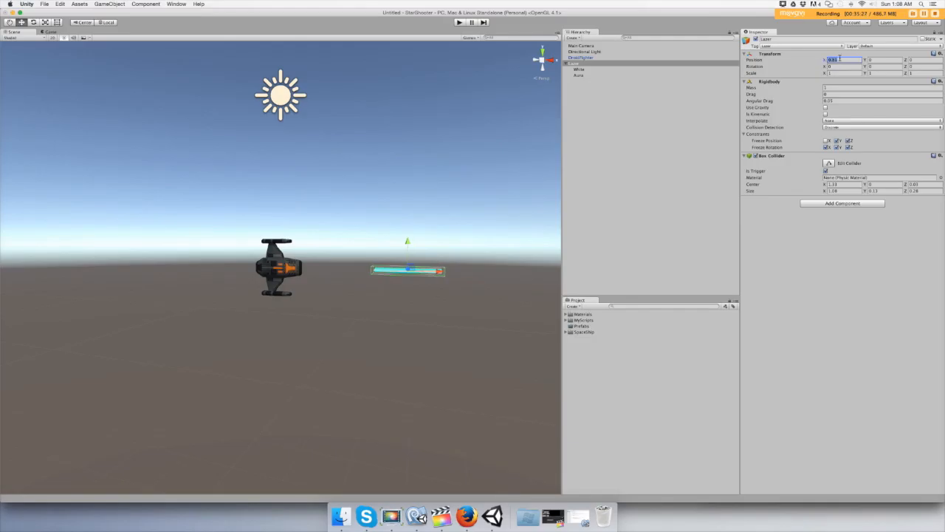
{"action": "type", "text": "0"}
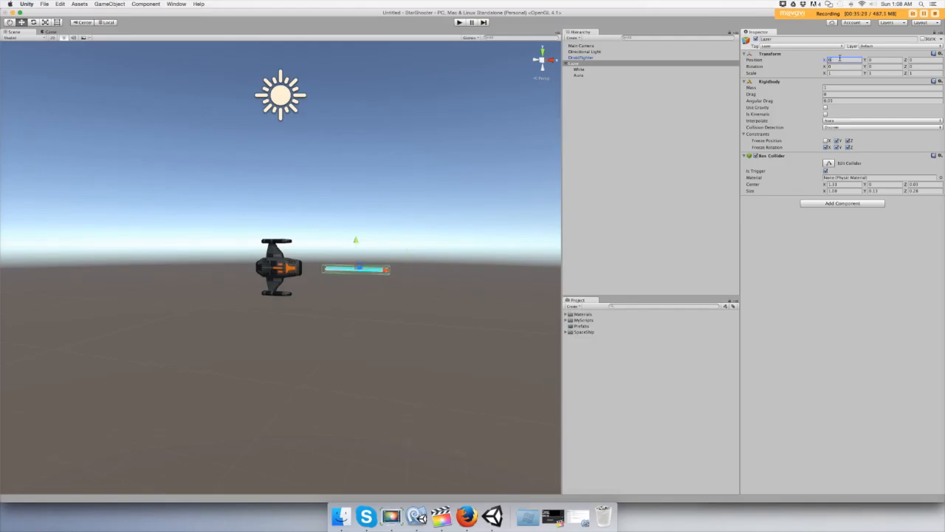
{"action": "left_click", "coordinate": [566, 63]}
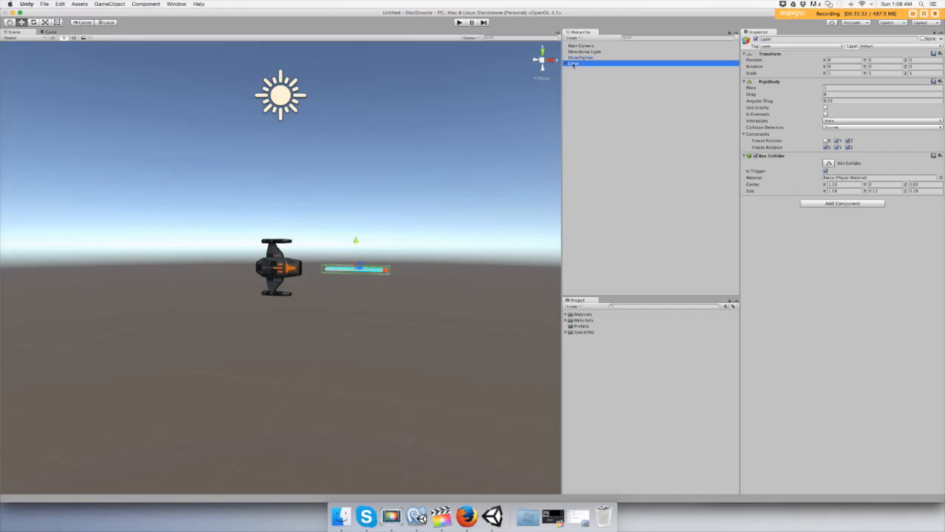
{"action": "left_click", "coordinate": [574, 65]}
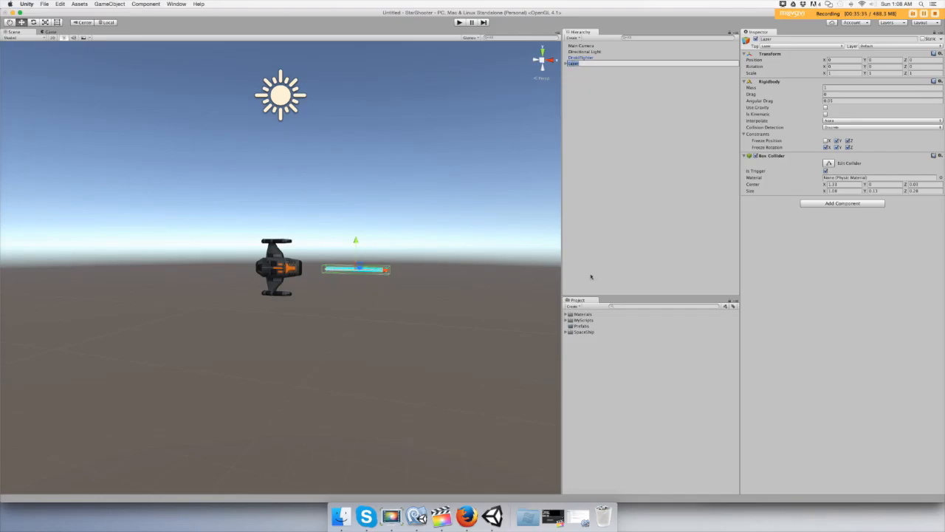
Create an empty prefab named MyLazer inside the Prefabs folder
{"action": "left_click", "coordinate": [581, 326]}
{"action": "right_click", "coordinate": [581, 327]}
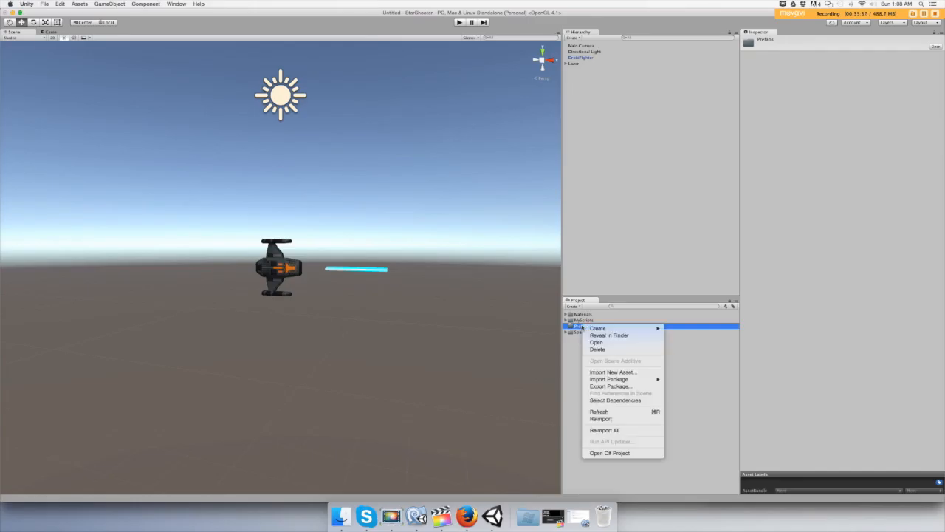
{"action": "mouse_move", "coordinate": [595, 333]}
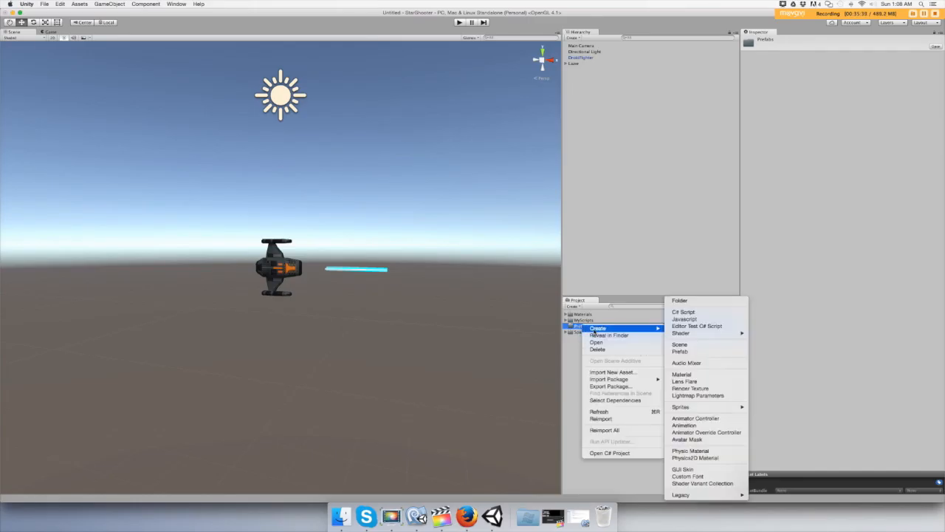
{"action": "left_click", "coordinate": [684, 351]}
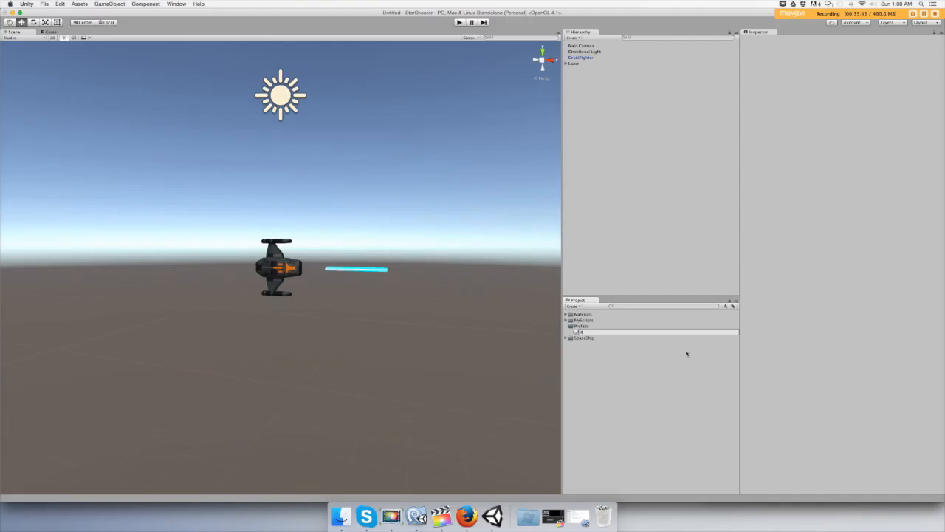
{"action": "type", "text": "MyLazer"}
{"action": "key", "text": "Return"}
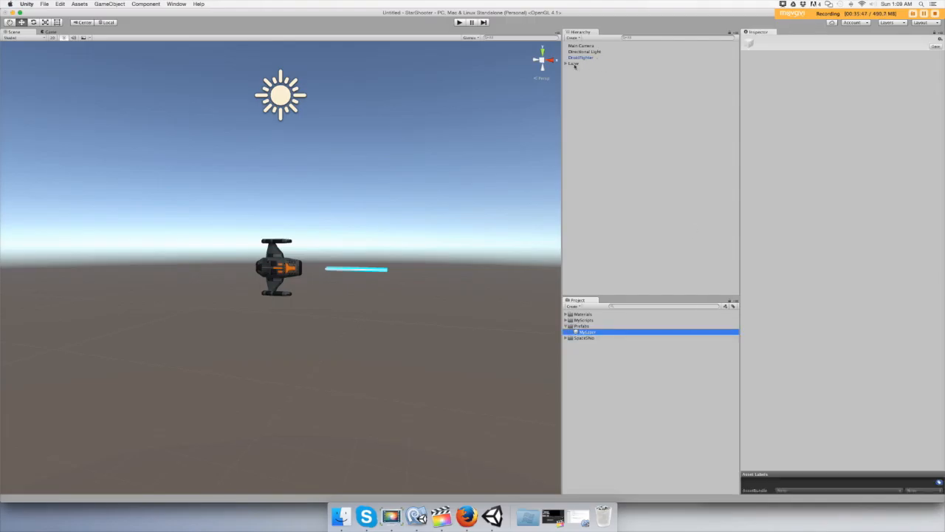
Store the Lazer object in the MyLazer prefab and delete its instance from the scene
{"action": "left_click_drag", "start_coordinate": [575, 66], "coordinate": [578, 333]}
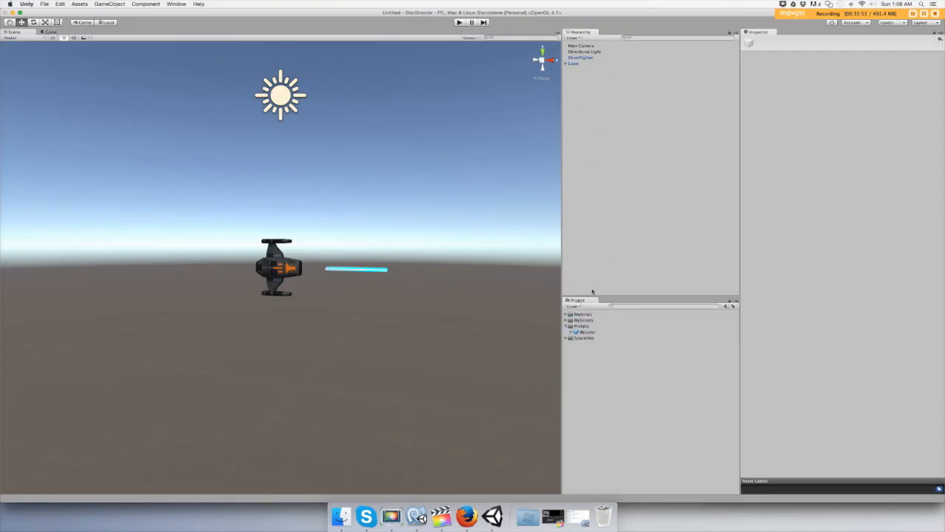
{"action": "left_click", "coordinate": [572, 65]}
{"action": "right_click", "coordinate": [572, 64]}
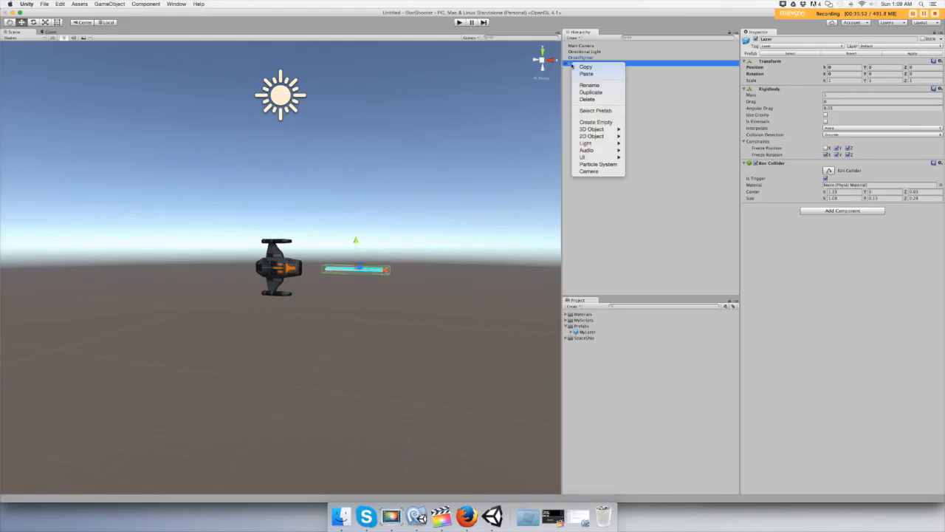
{"action": "left_click", "coordinate": [587, 99]}
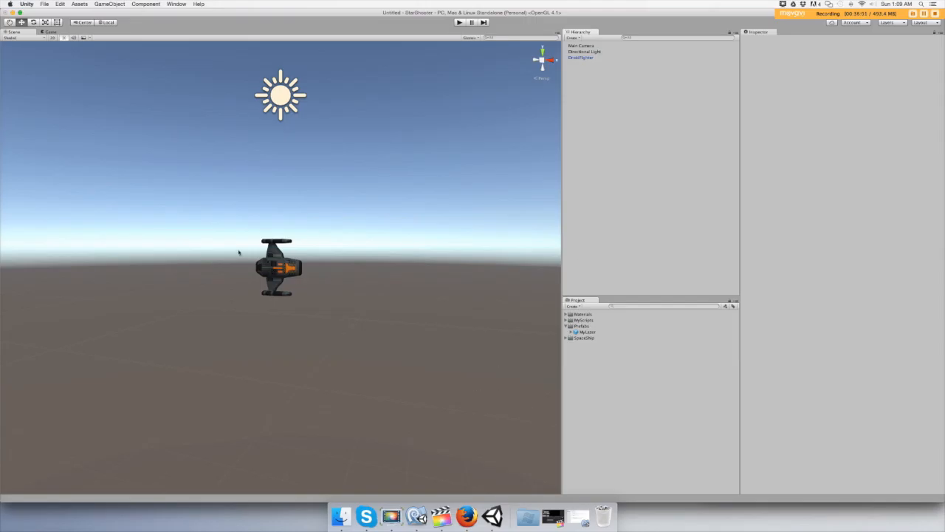
Create an empty game object in the scene and name it Barrel1
{"action": "scroll", "coordinate": [238, 252], "scroll_direction": "up", "scroll_amount": 6}
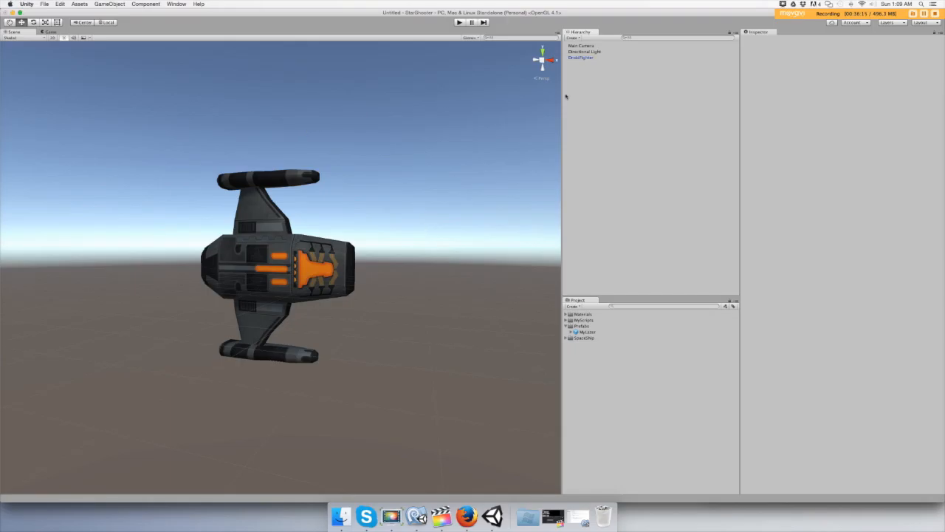
{"action": "left_click", "coordinate": [113, 5]}
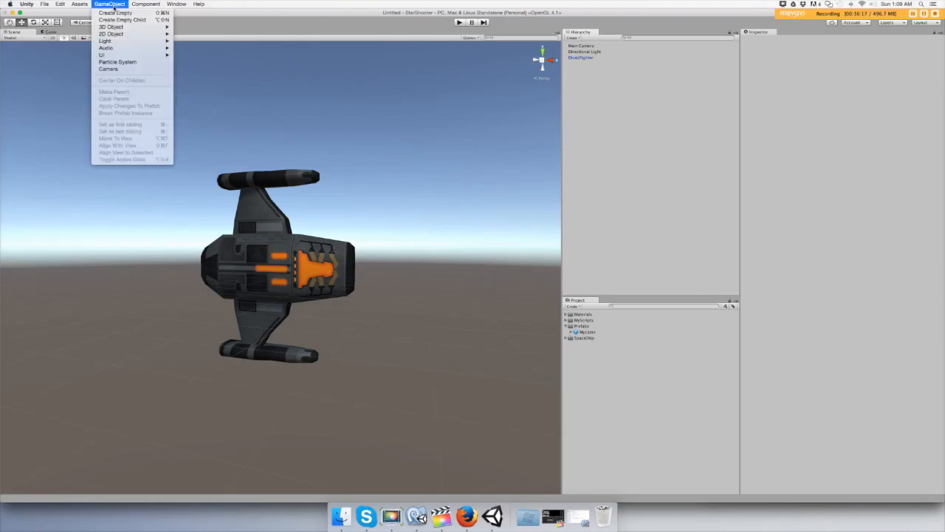
{"action": "mouse_move", "coordinate": [115, 27]}
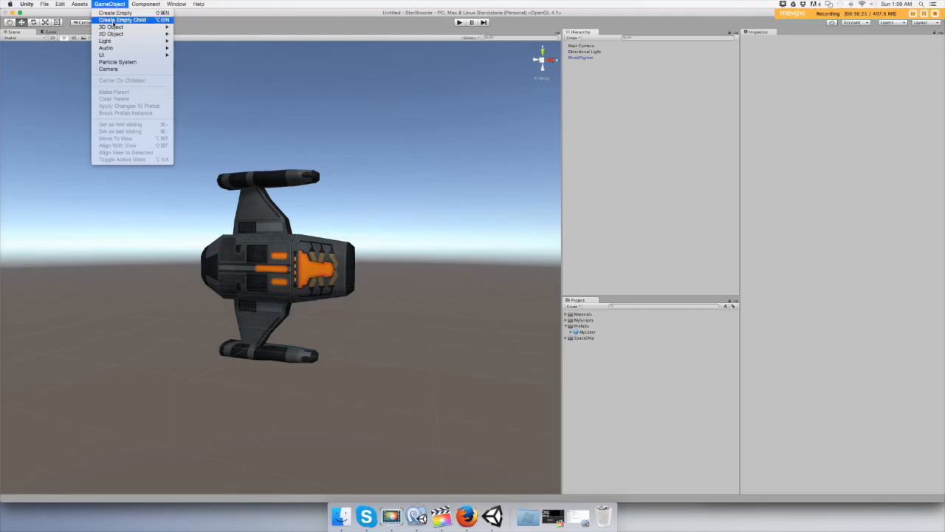
{"action": "left_click", "coordinate": [112, 14]}
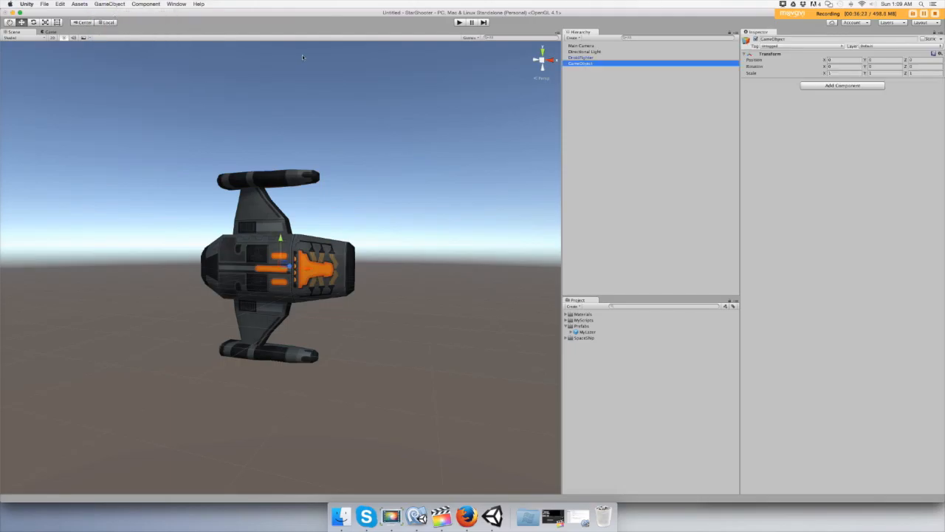
{"action": "left_click", "coordinate": [595, 64]}
{"action": "key", "text": "BackSpace"}
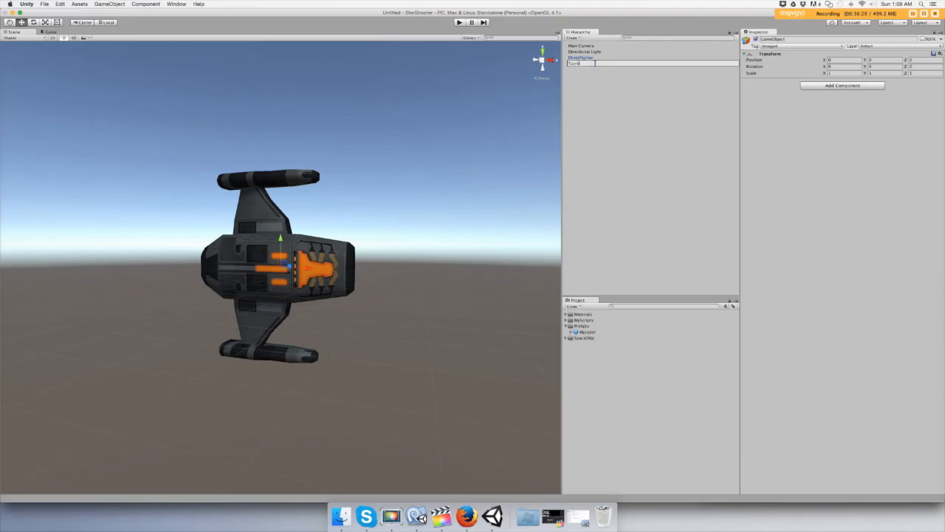
{"action": "key", "text": "BackSpace"}
{"action": "key", "text": "BackSpace"}
{"action": "key", "text": "BackSpace"}
{"action": "key", "text": "BackSpace"}
{"action": "key", "text": "Return"}
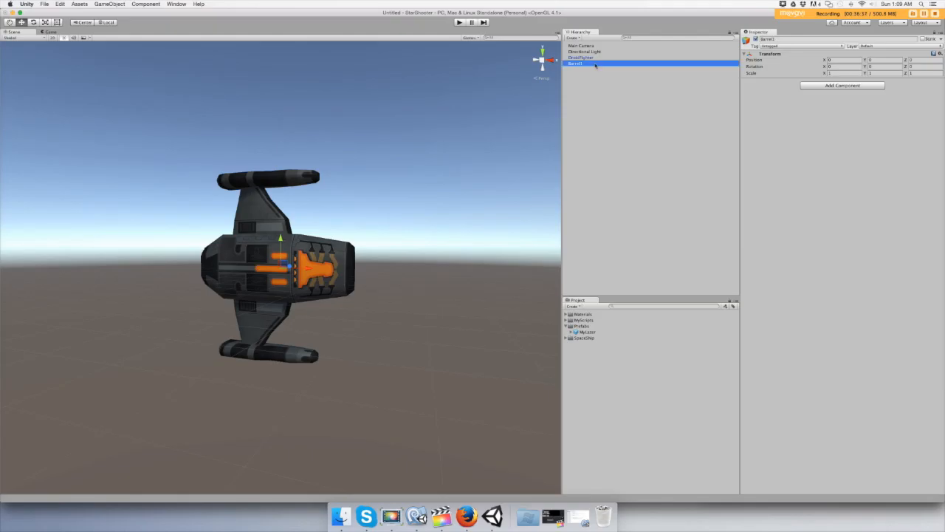
Move Barrel1 to the muzzle of the ship's upper gun, about X 0.2 and Y 0.48, and parent it to DroidFighter
{"action": "left_click_drag", "start_coordinate": [281, 235], "coordinate": [278, 164]}
{"action": "left_click_drag", "start_coordinate": [275, 143], "coordinate": [276, 138]}
{"action": "left_click_drag", "start_coordinate": [310, 176], "coordinate": [323, 145]}
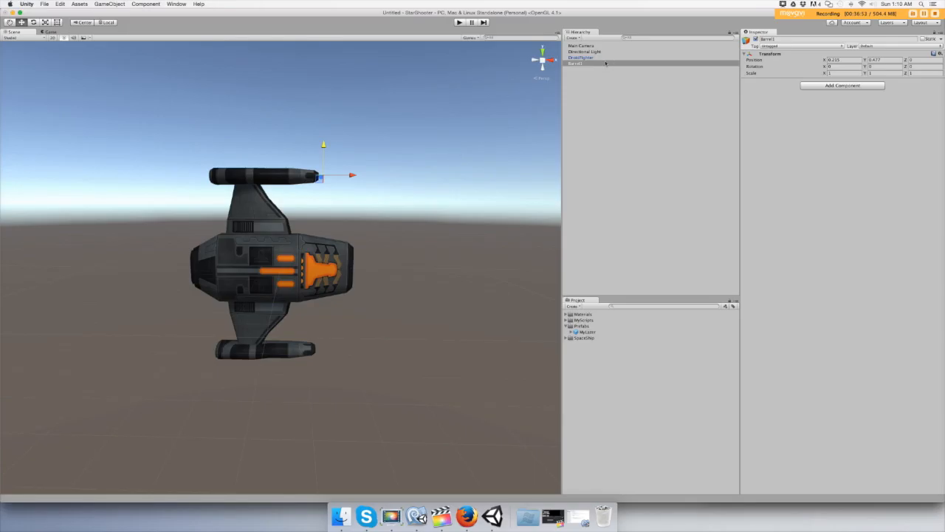
{"action": "left_click", "coordinate": [581, 64]}
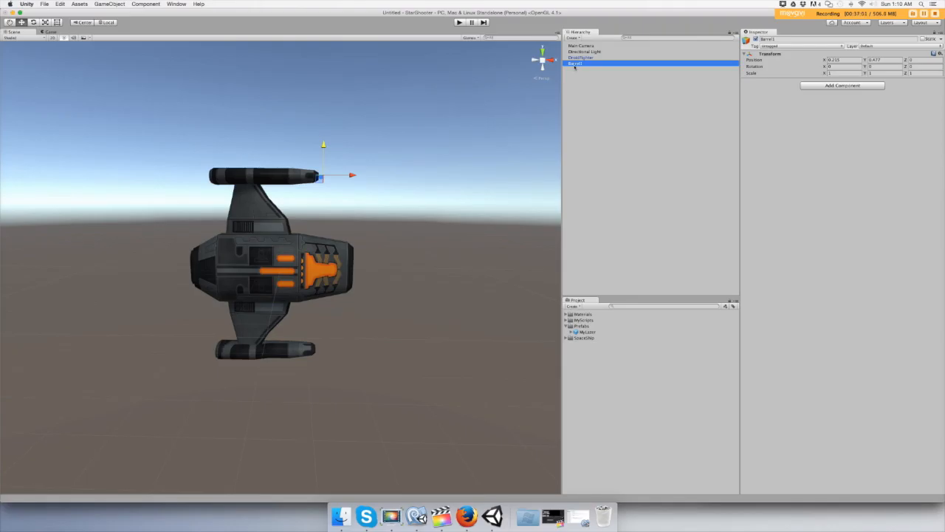
{"action": "left_click_drag", "start_coordinate": [578, 65], "coordinate": [578, 57]}
Play-test the game by flying the ship up and down, and stop the run
{"action": "left_click", "coordinate": [458, 22]}
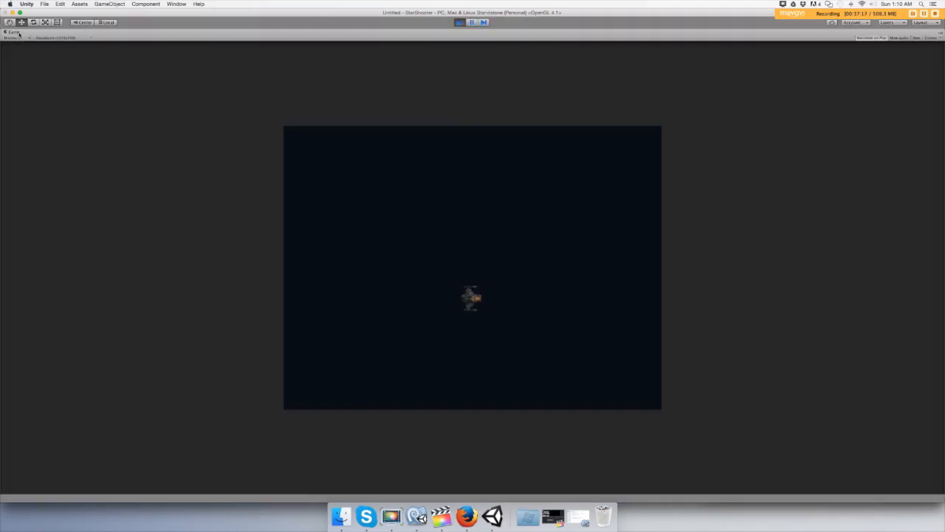
{"action": "key", "text": "Up"}
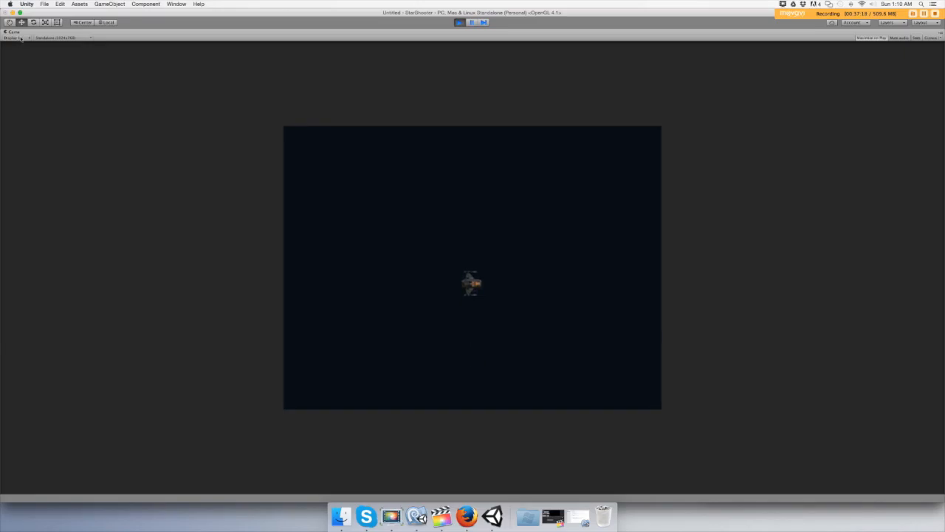
{"action": "key", "text": "Down"}
{"action": "key", "text": "Up"}
{"action": "key", "text": "Down"}
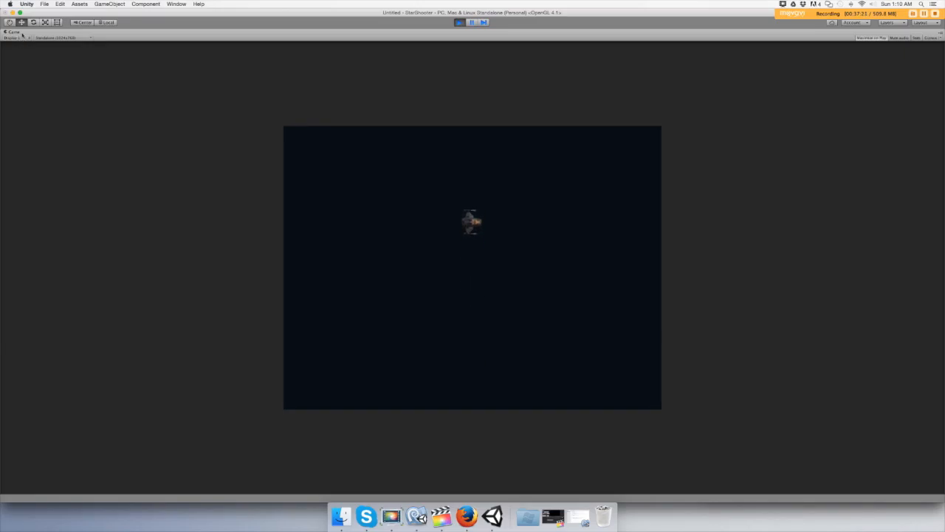
{"action": "key", "text": "Up"}
{"action": "key", "text": "Down"}
{"action": "key", "text": "Up"}
{"action": "left_click", "coordinate": [459, 22]}
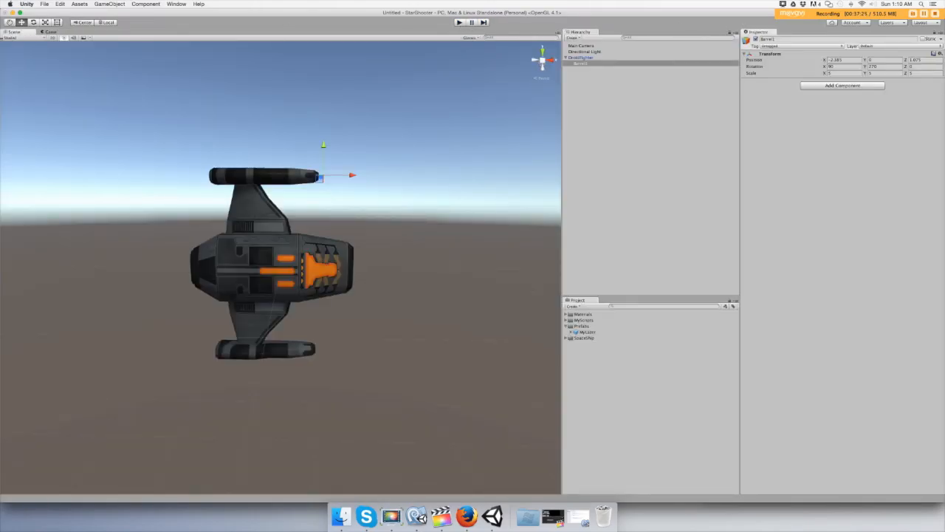
Turn off Maximize on Play for the Game view and start the game again
{"action": "left_click", "coordinate": [46, 32]}
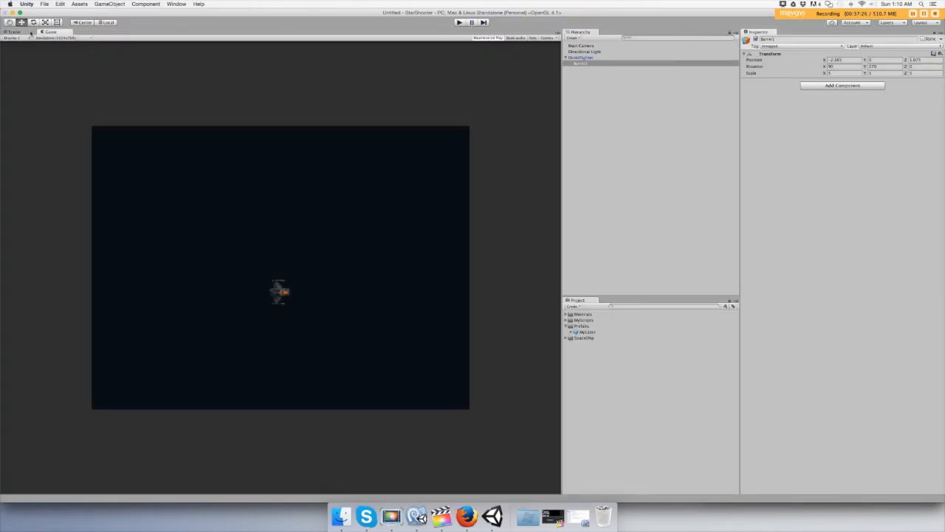
{"action": "left_click", "coordinate": [484, 39]}
{"action": "left_click", "coordinate": [459, 22]}
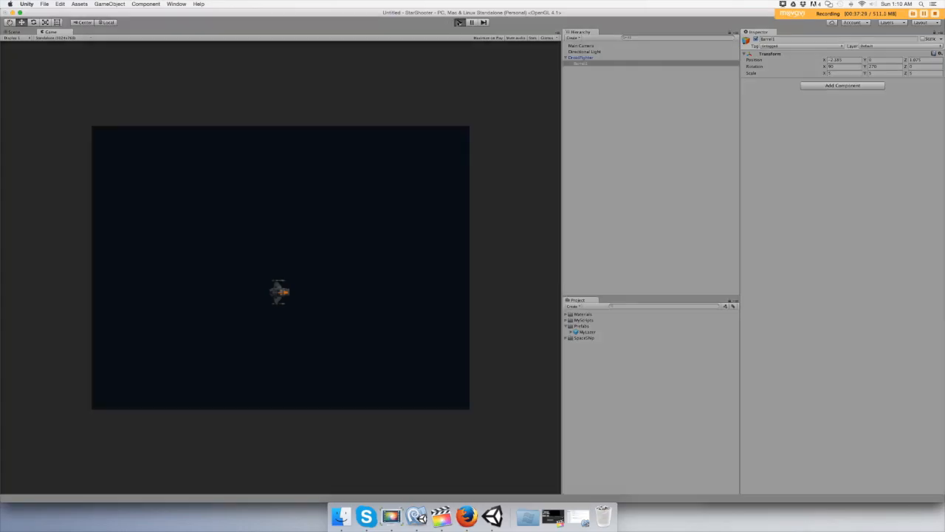
Dock the Scene view beside the Game view so both show at once, and stop the running game
{"action": "left_click", "coordinate": [32, 32]}
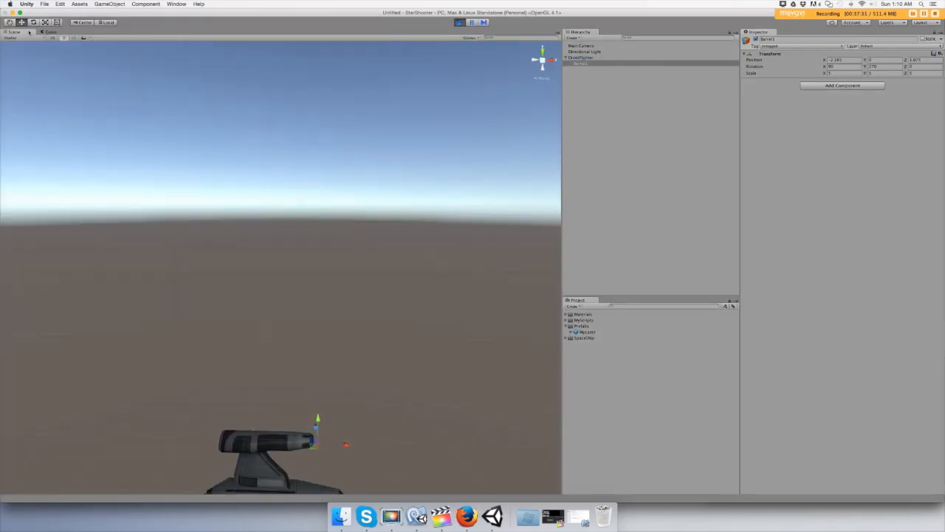
{"action": "left_click", "coordinate": [282, 285]}
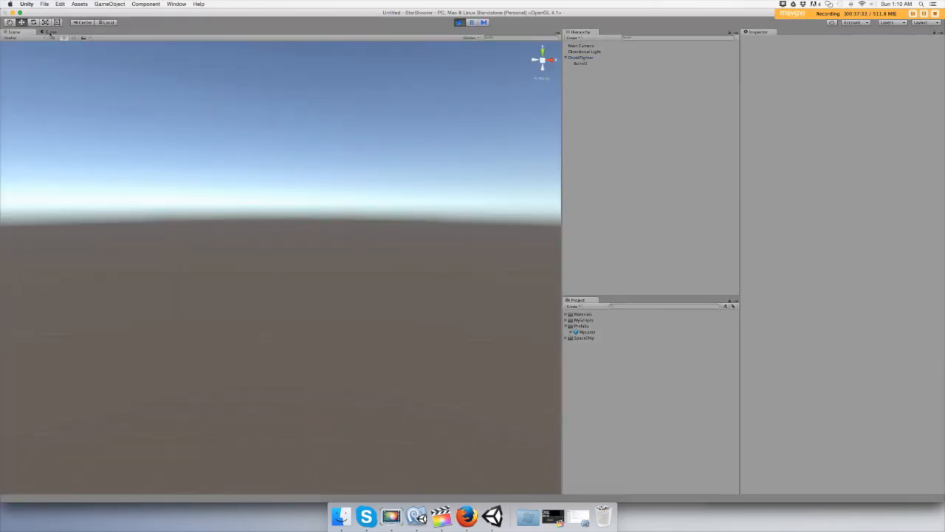
{"action": "left_click_drag", "start_coordinate": [17, 32], "coordinate": [74, 147]}
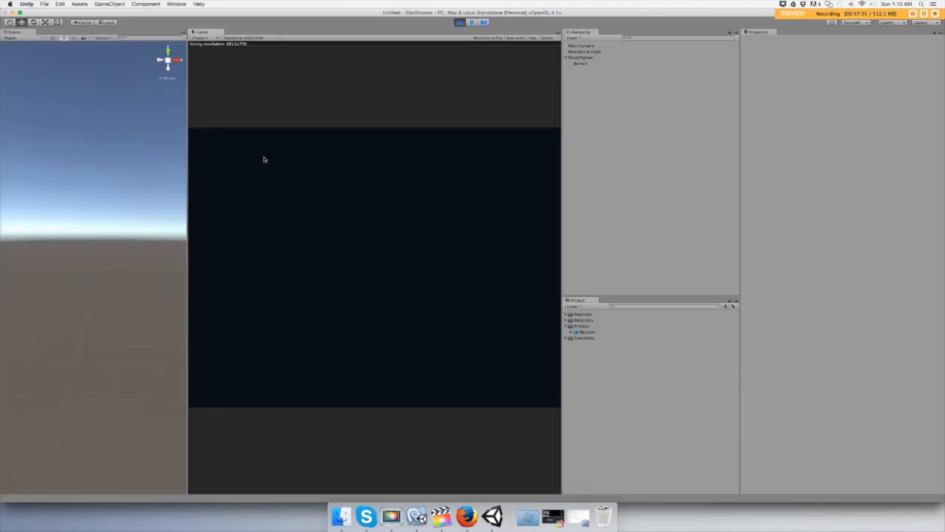
{"action": "left_click", "coordinate": [459, 23]}
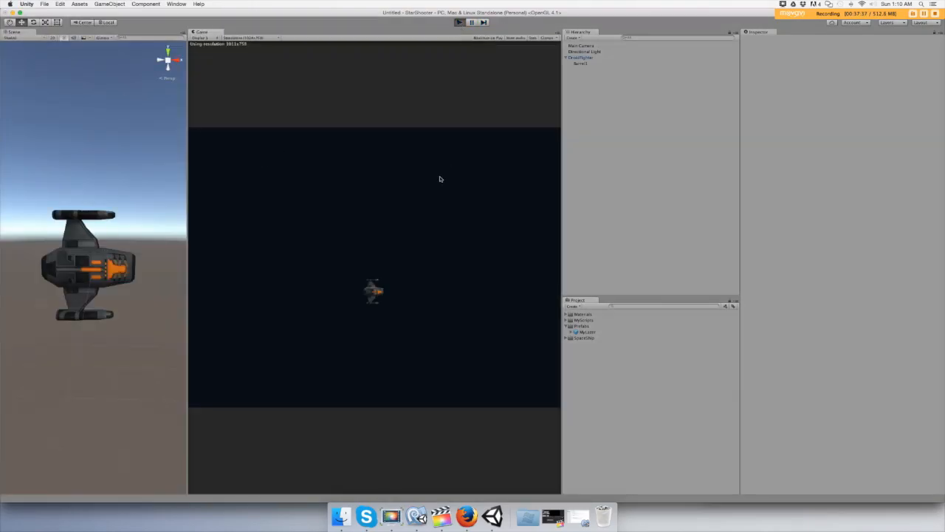
Run the game, fly the ship up and down, and select Barrel1 while the game is running
{"action": "key", "text": "Down"}
{"action": "key", "text": "Up"}
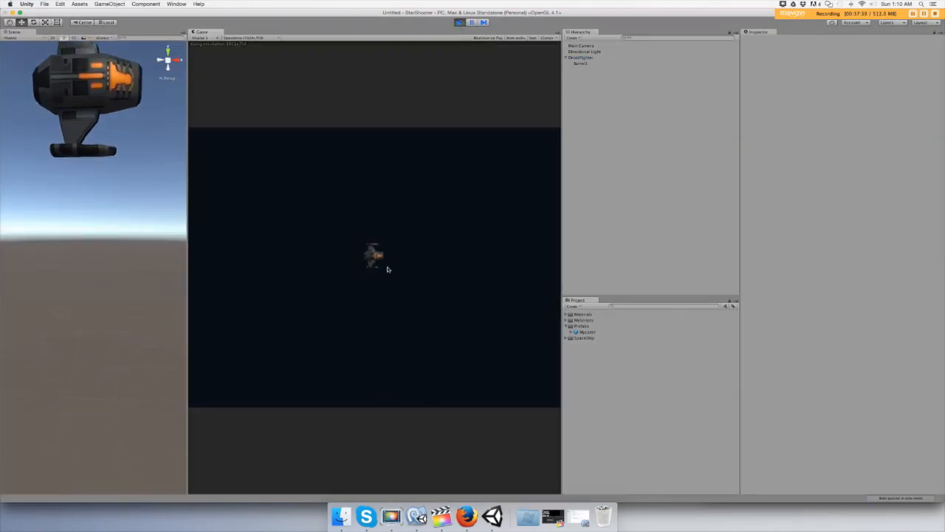
{"action": "key", "text": "Down"}
{"action": "key", "text": "Up"}
{"action": "key", "text": "Down"}
{"action": "left_click", "coordinate": [587, 64]}
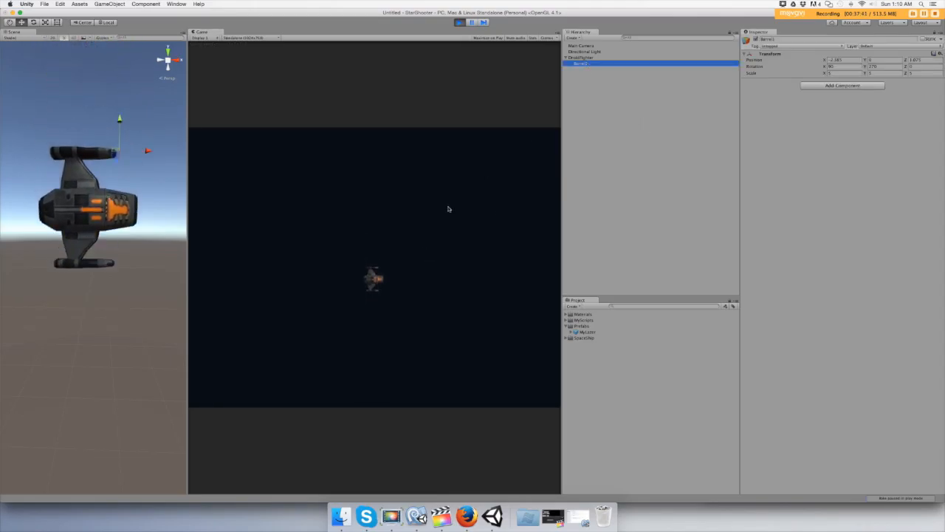
{"action": "left_click", "coordinate": [426, 224]}
Keep flying the ship up and down to check whether Barrel1 moves with it in the Scene view, and stop the game
{"action": "key", "text": "Up"}
{"action": "key", "text": "Down"}
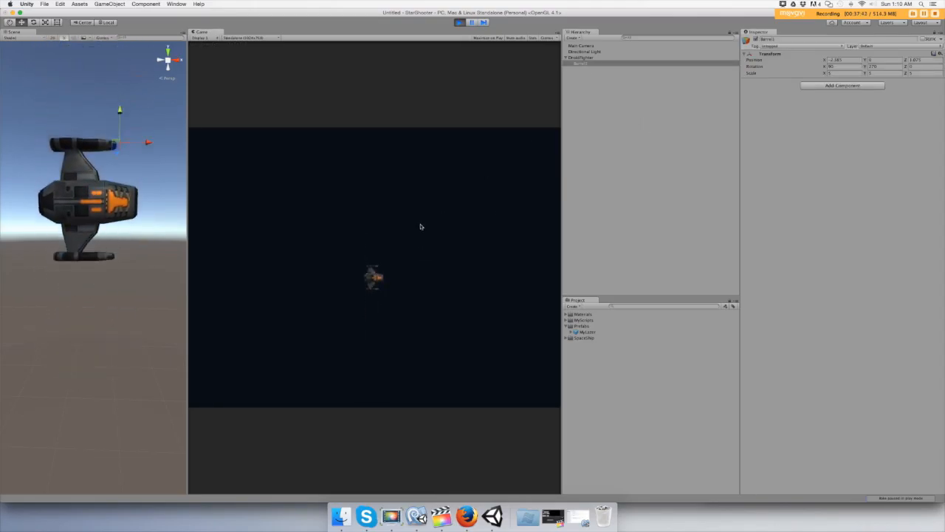
{"action": "key", "text": "Up"}
{"action": "key", "text": "Down"}
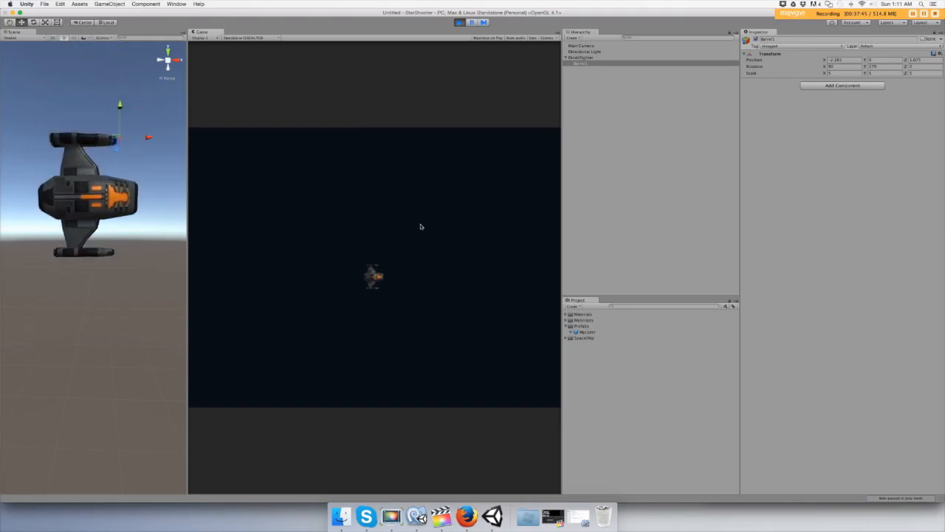
{"action": "key", "text": "Up"}
{"action": "key", "text": "Down"}
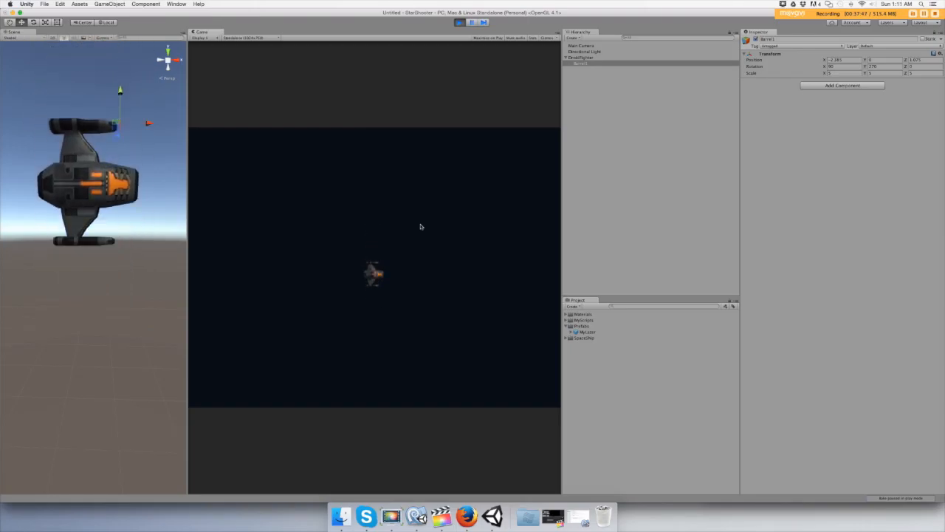
{"action": "key", "text": "Up"}
{"action": "key", "text": "Up"}
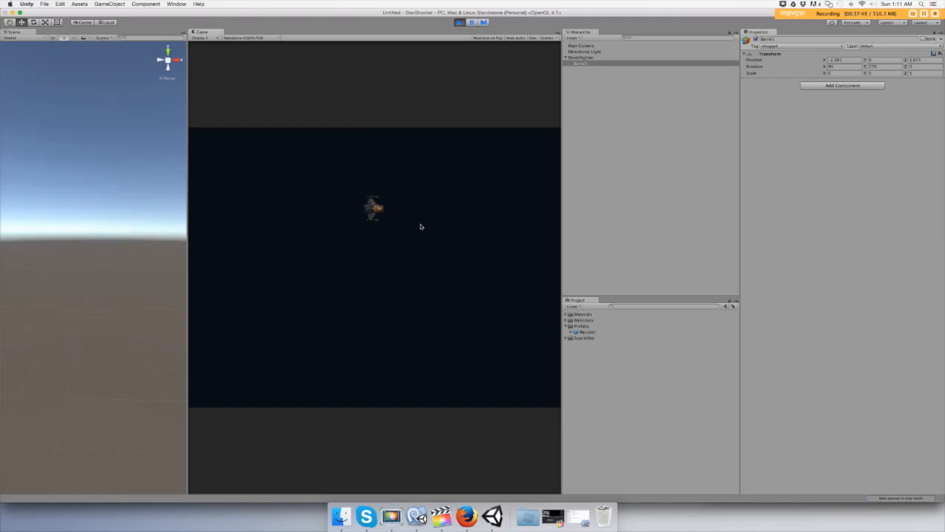
{"action": "key", "text": "Down"}
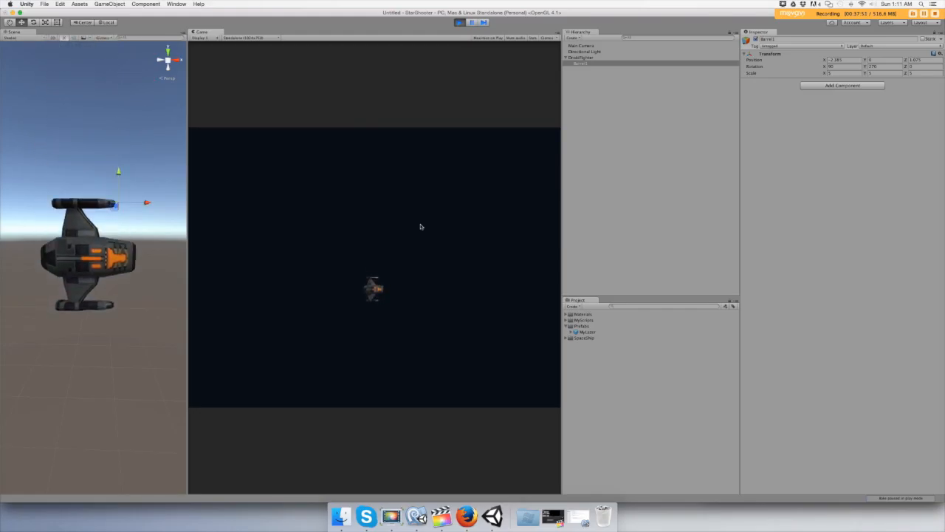
{"action": "key", "text": "Up"}
{"action": "key", "text": "Down"}
{"action": "key", "text": "Up"}
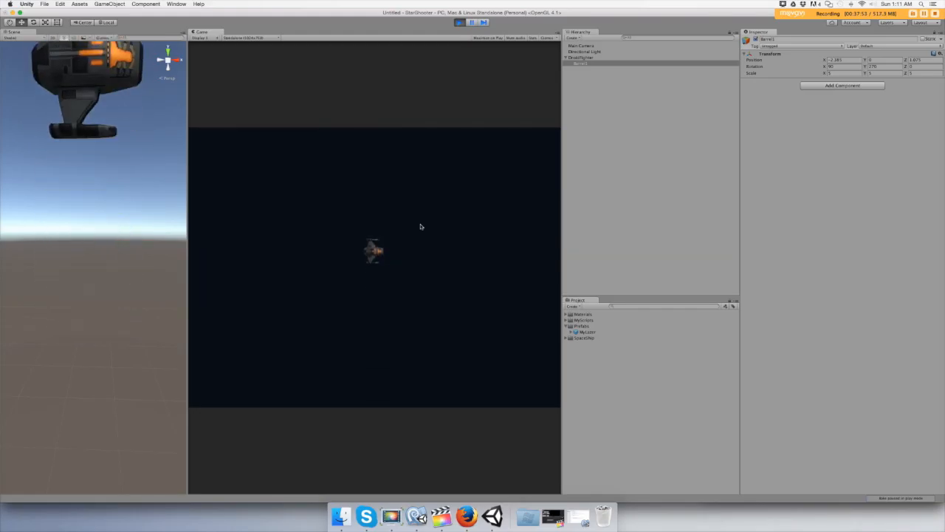
{"action": "key", "text": "Down"}
{"action": "key", "text": "Up"}
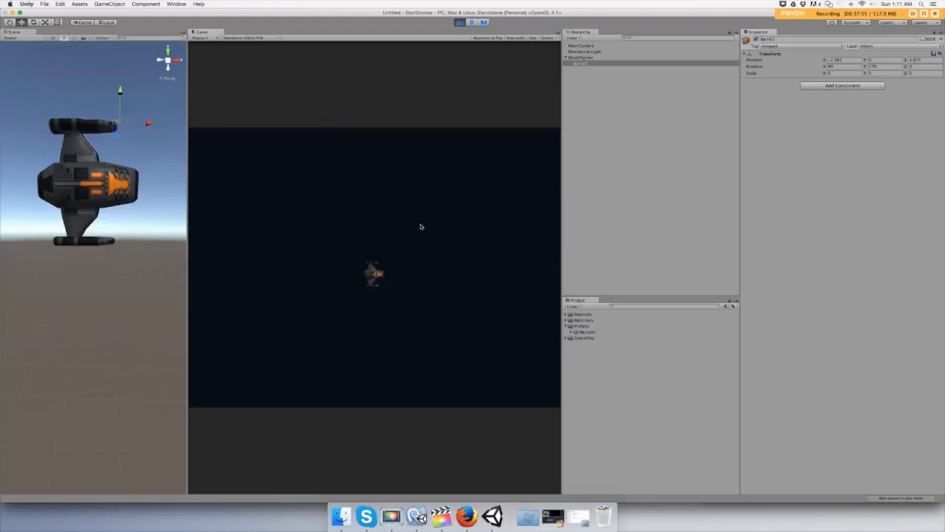
{"action": "key", "text": "Down"}
{"action": "key", "text": "Up"}
{"action": "key", "text": "Down"}
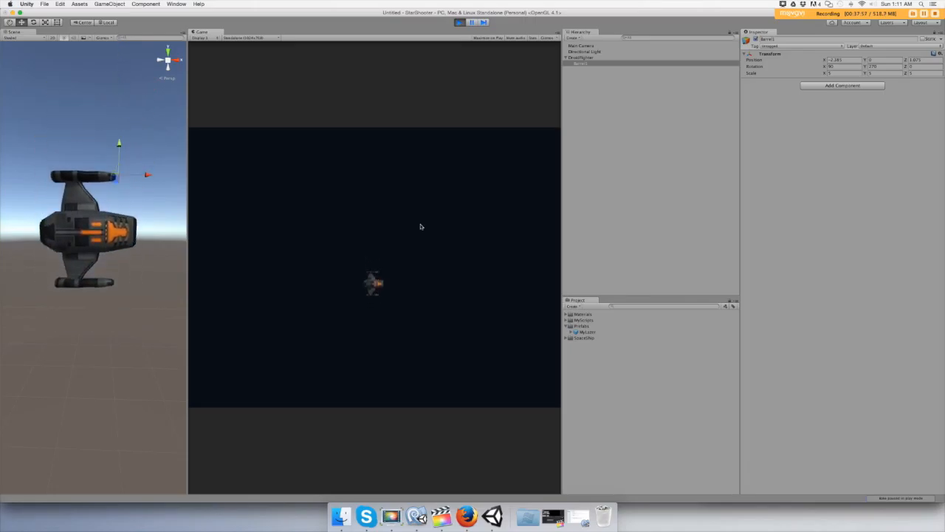
{"action": "key", "text": "Up"}
{"action": "key", "text": "Down"}
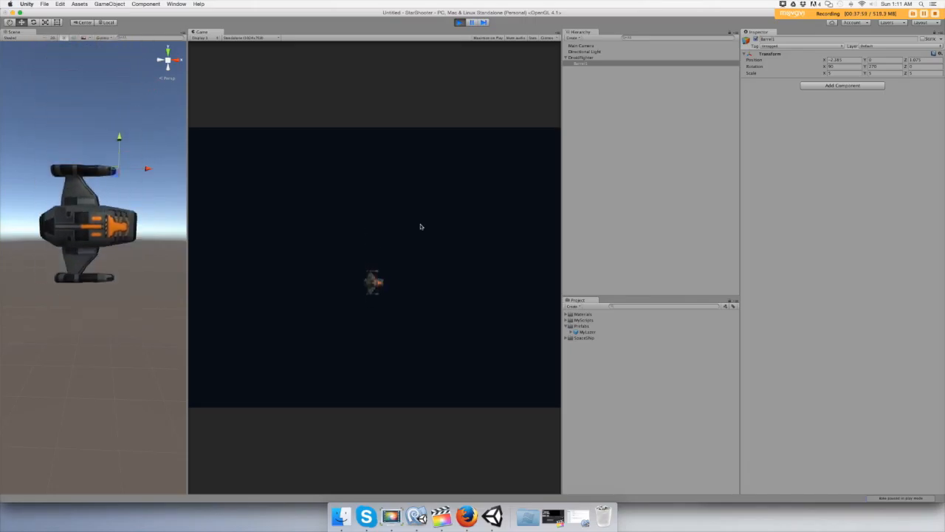
{"action": "key", "text": "Up"}
{"action": "key", "text": "Up"}
{"action": "key", "text": "Down"}
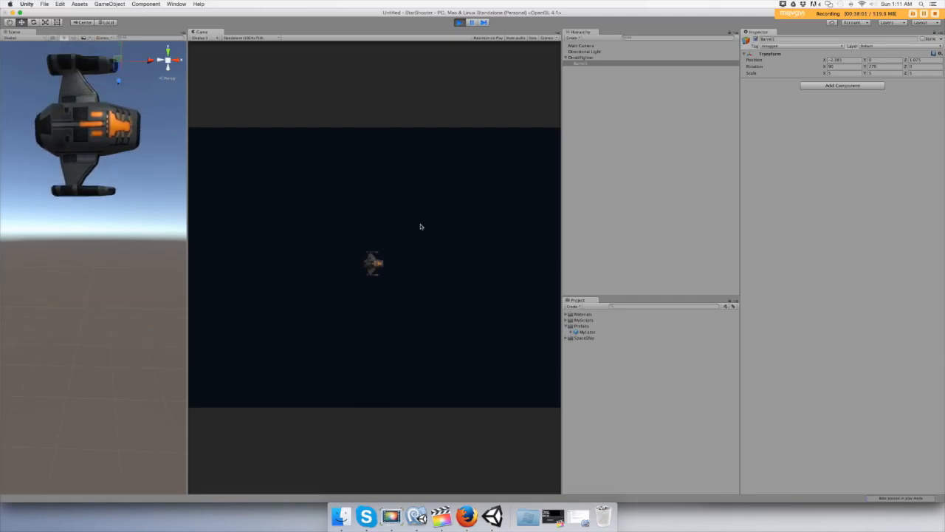
{"action": "key", "text": "Up"}
{"action": "key", "text": "Down"}
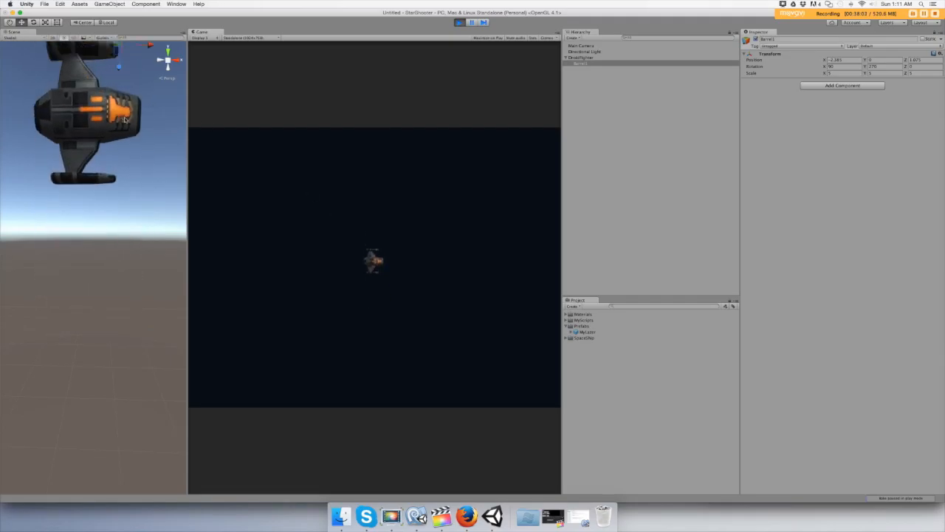
{"action": "key", "text": "Up"}
{"action": "key", "text": "Down"}
{"action": "key", "text": "Down"}
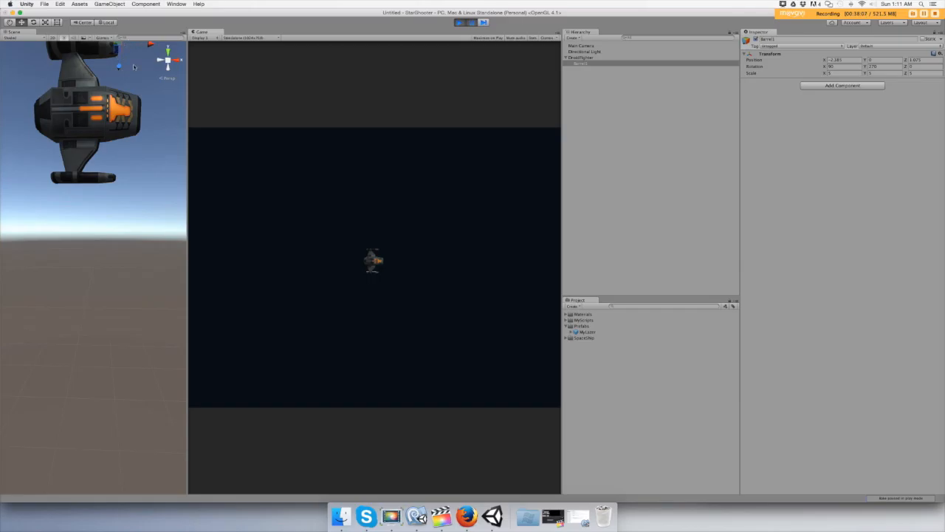
{"action": "left_click", "coordinate": [459, 22]}
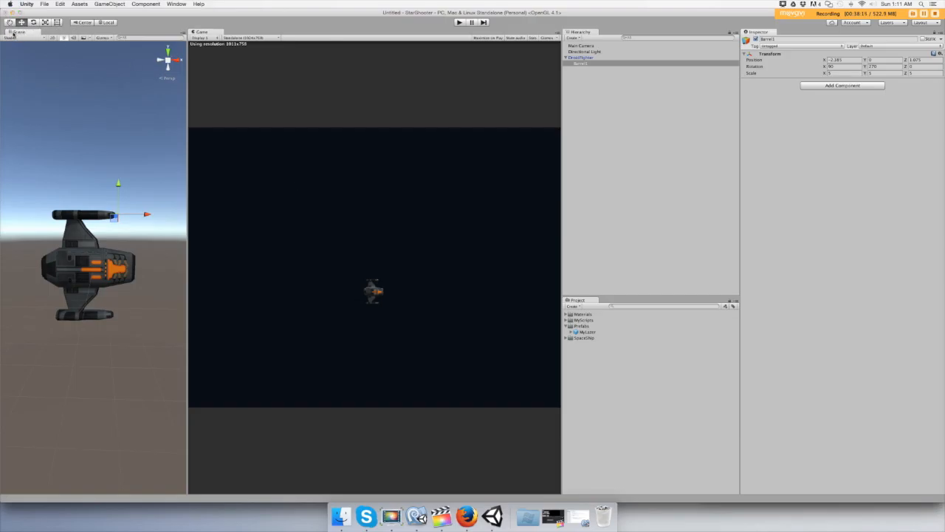
Undock the Scene view and reset the editor to the Default layout
{"action": "left_click_drag", "start_coordinate": [14, 33], "coordinate": [18, 66]}
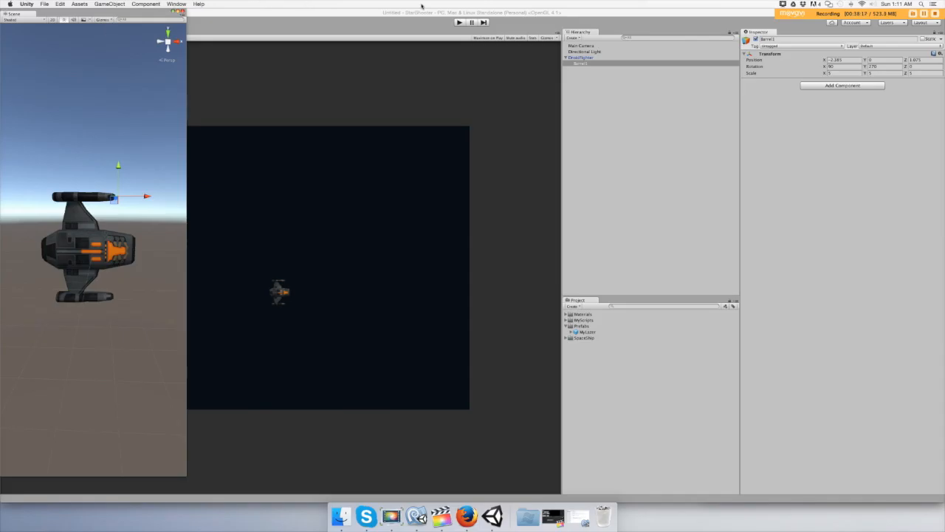
{"action": "left_click", "coordinate": [444, 14]}
{"action": "left_click", "coordinate": [177, 5]}
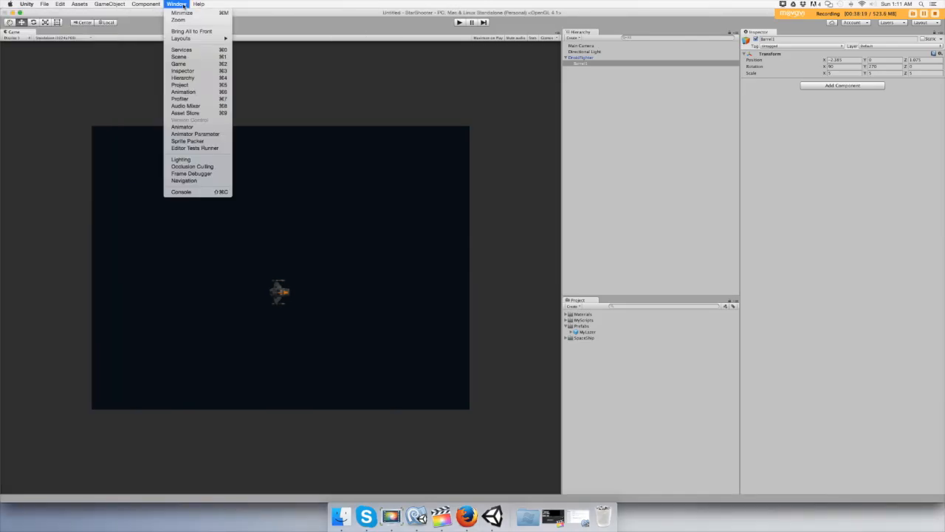
{"action": "mouse_move", "coordinate": [188, 40]}
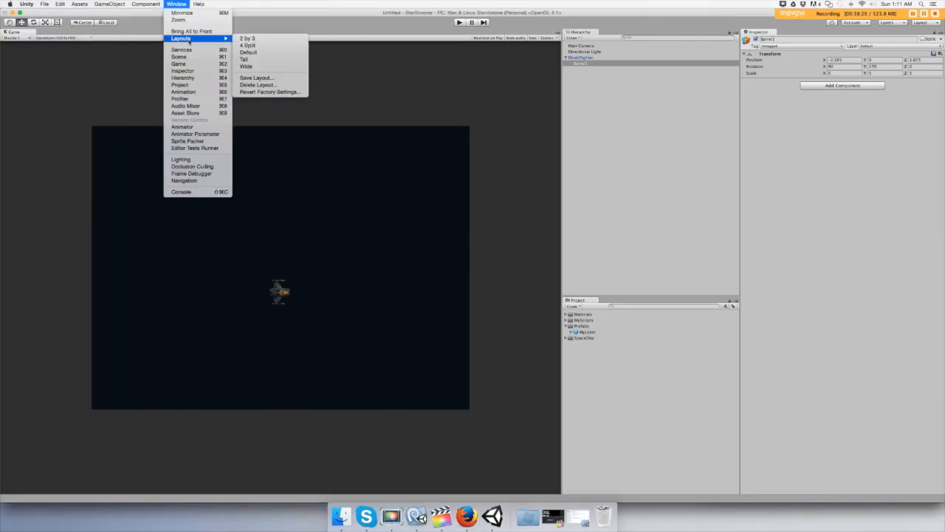
{"action": "left_click", "coordinate": [259, 54]}
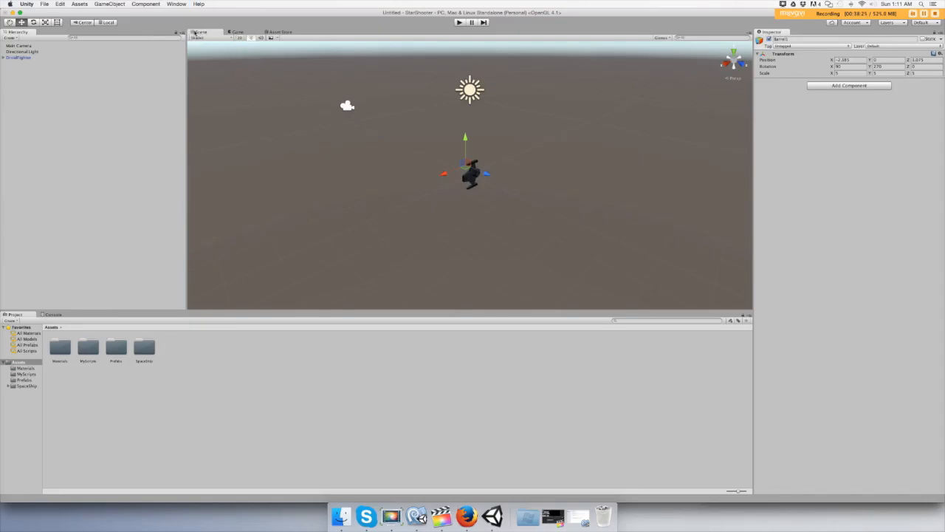
Dock the Scene view alongside the Game view and resize them to about equal widths
{"action": "left_click", "coordinate": [235, 32]}
{"action": "left_click", "coordinate": [213, 33]}
{"action": "left_click_drag", "start_coordinate": [205, 33], "coordinate": [218, 166]}
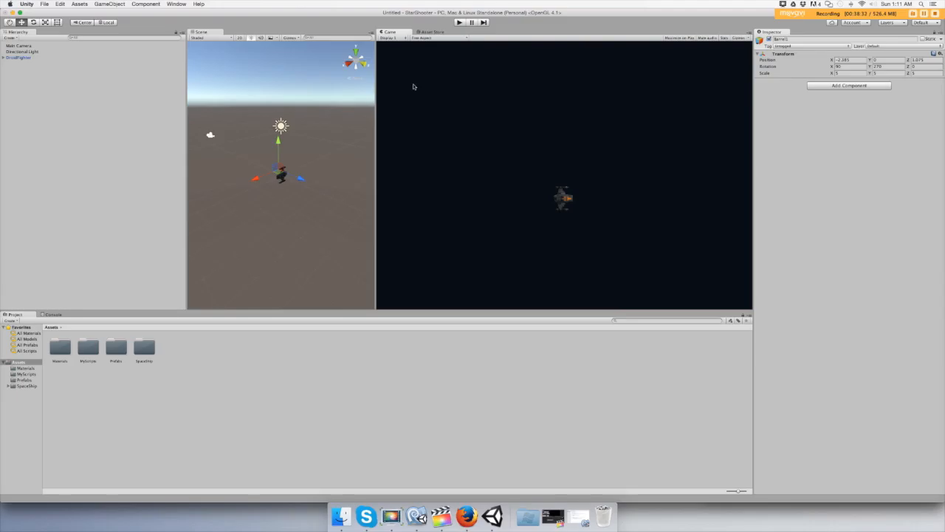
{"action": "scroll", "coordinate": [284, 141], "scroll_direction": "down", "scroll_amount": 2}
{"action": "scroll", "coordinate": [284, 140], "scroll_direction": "up", "scroll_amount": 6}
{"action": "scroll", "coordinate": [284, 141], "scroll_direction": "down", "scroll_amount": 2}
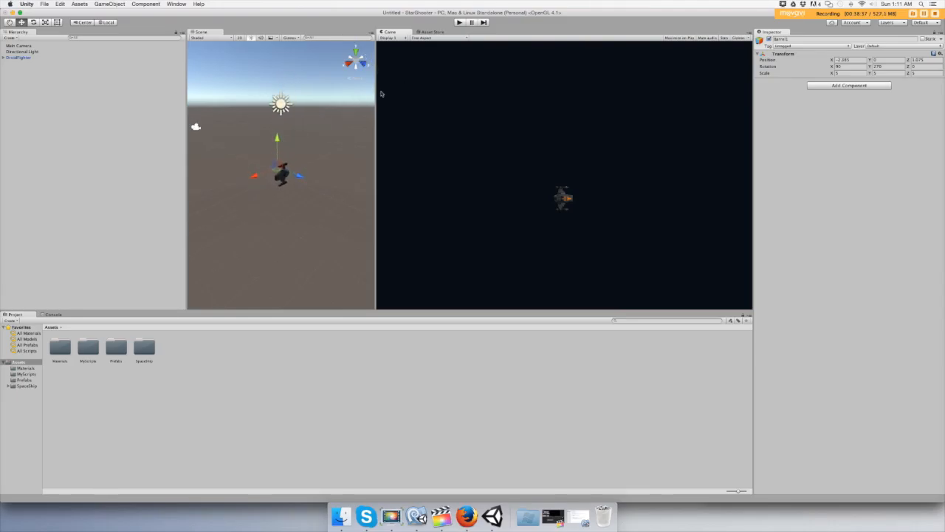
{"action": "left_click_drag", "start_coordinate": [376, 111], "coordinate": [470, 116]}
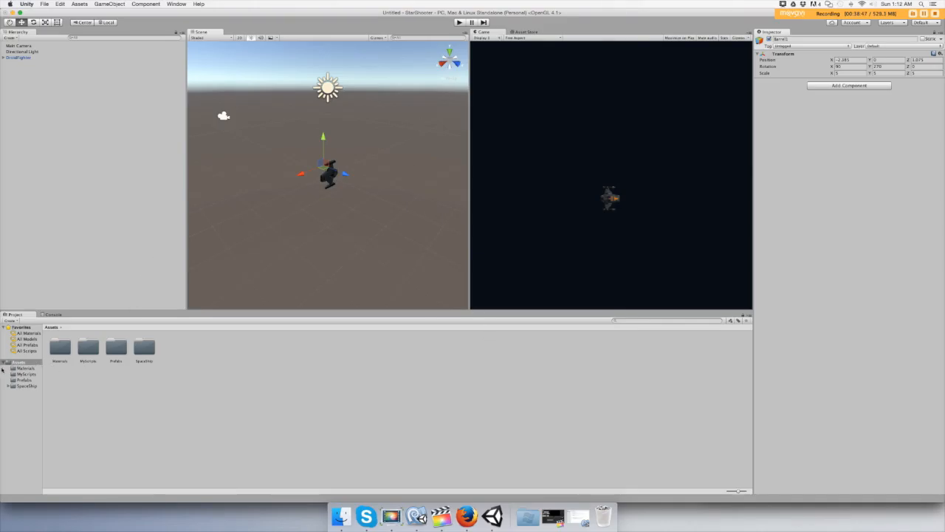
Create a C# script named Shoot in the MyScripts folder and open it in MonoDevelop
{"action": "left_click", "coordinate": [24, 375]}
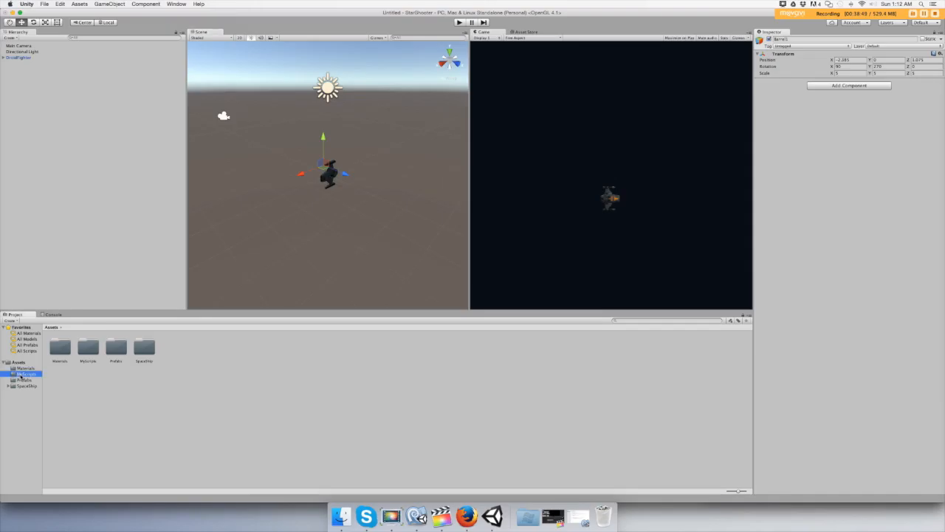
{"action": "right_click", "coordinate": [24, 372]}
{"action": "mouse_move", "coordinate": [33, 370]}
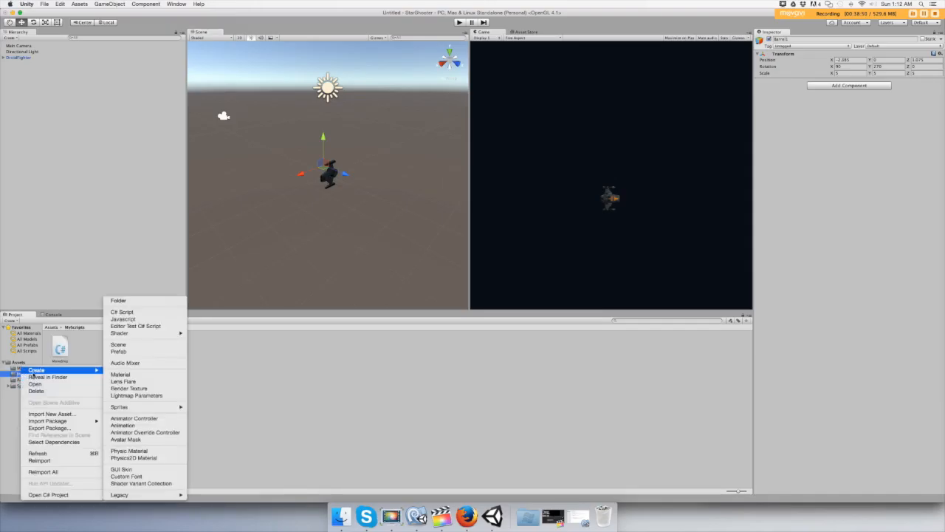
{"action": "left_click", "coordinate": [133, 312]}
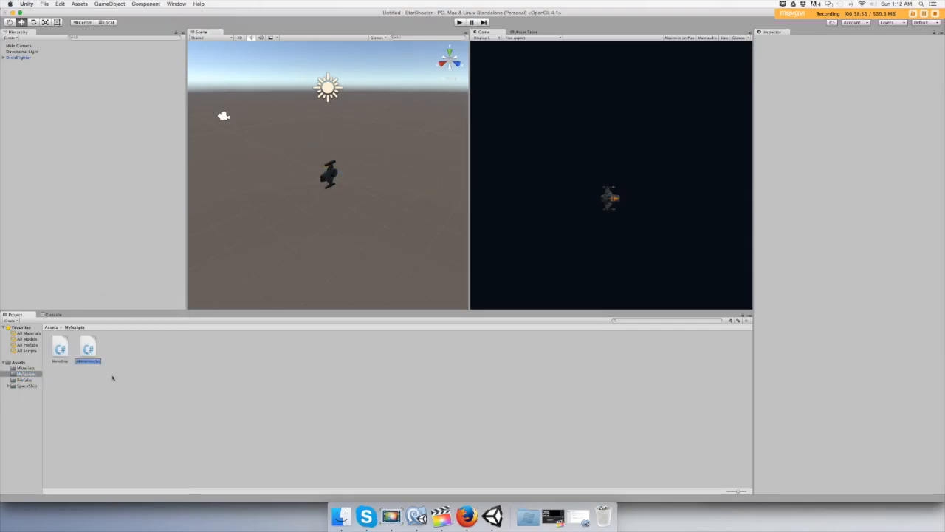
{"action": "key", "text": "BackSpace"}
{"action": "type", "text": "Shoot"}
{"action": "key", "text": "Return"}
{"action": "double_click", "coordinate": [87, 348]}
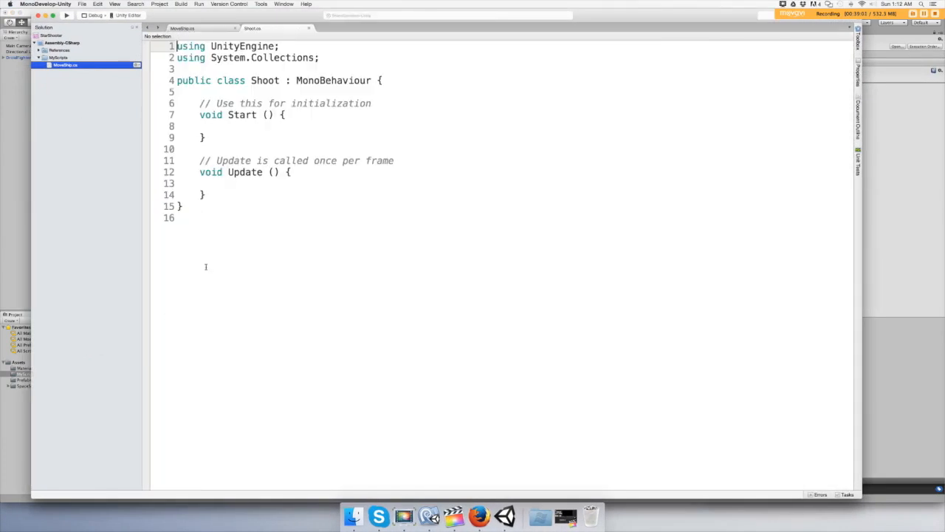
Insert two blank lines above the initialization comment in the Shoot class
{"action": "left_click", "coordinate": [200, 103]}
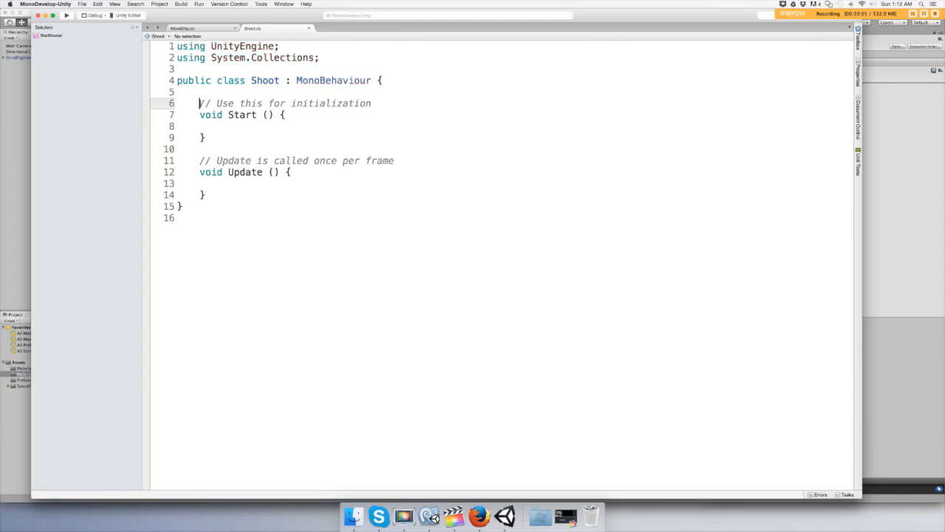
{"action": "key", "text": "Return"}
{"action": "key", "text": "Return"}
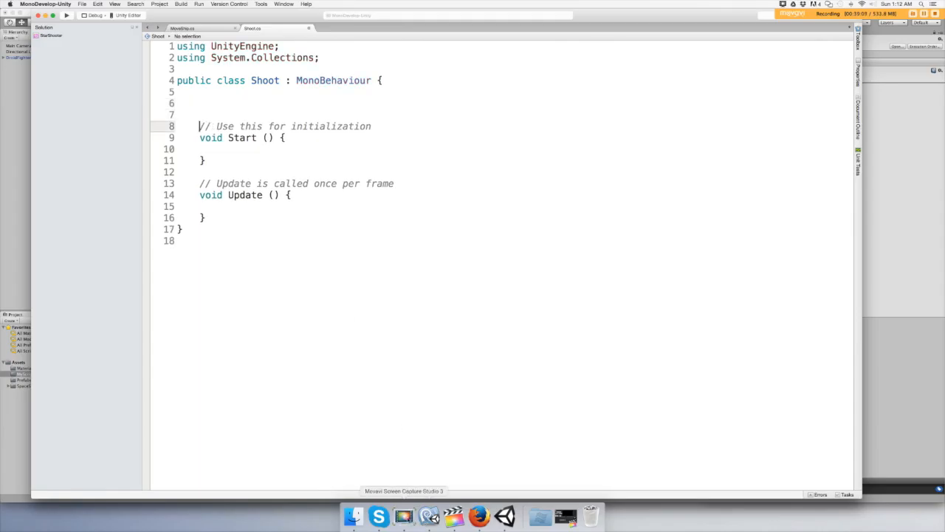
{"action": "left_click", "coordinate": [428, 518]}
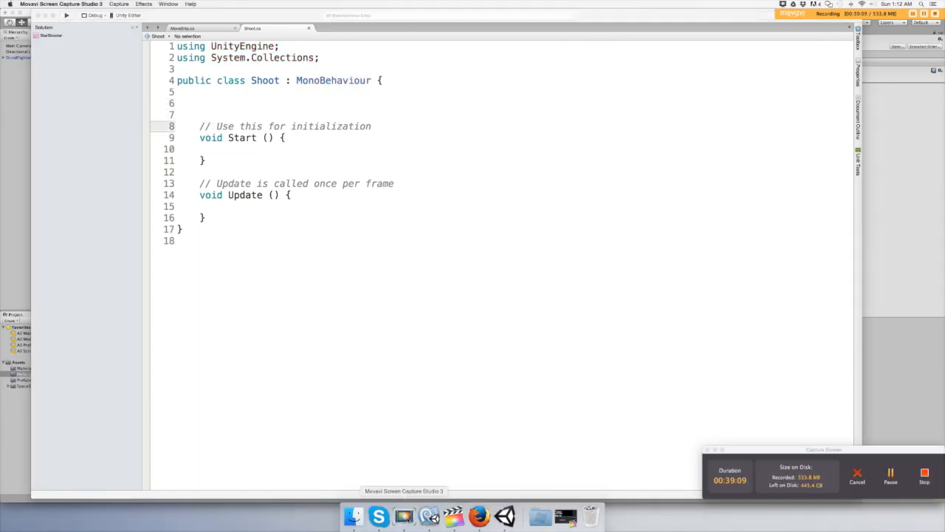
{"action": "left_click", "coordinate": [892, 479]}
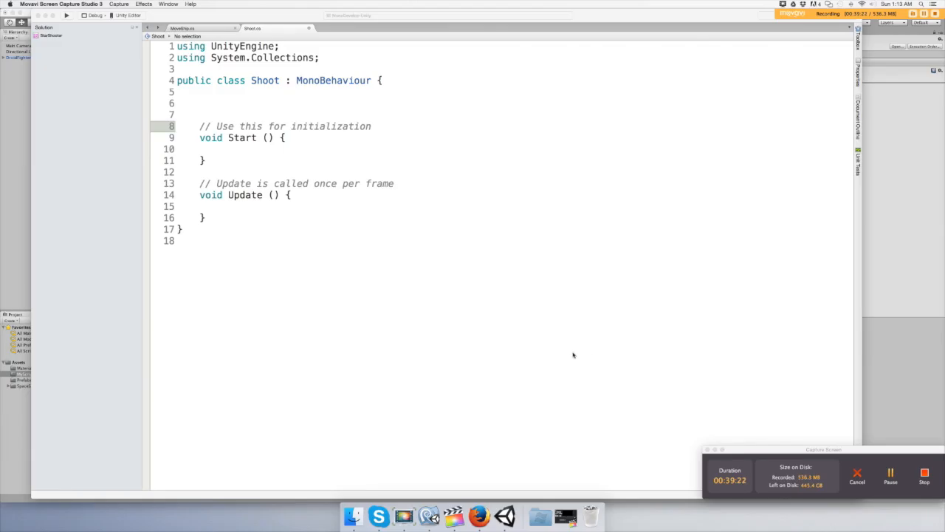
Place the text cursor on the blank line directly below the Shoot class declaration
{"action": "left_click", "coordinate": [215, 90]}
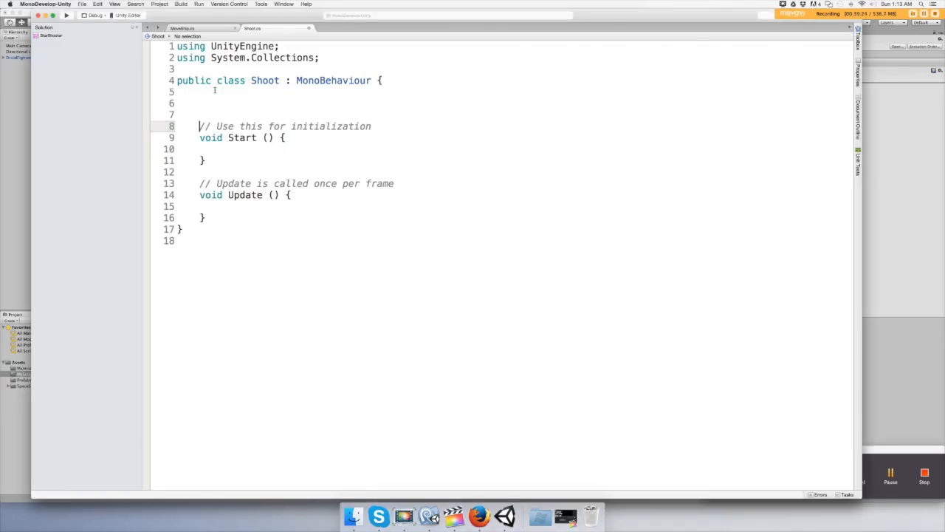
{"action": "left_click", "coordinate": [210, 92]}
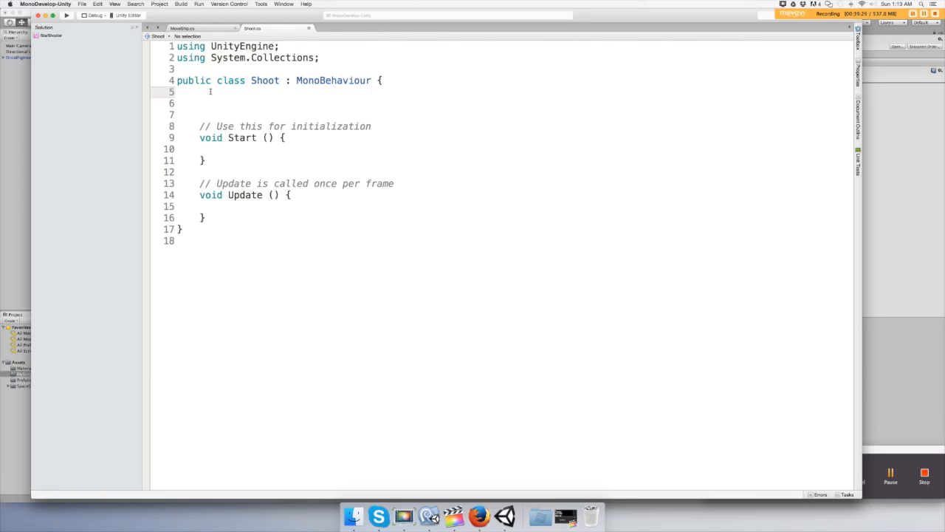